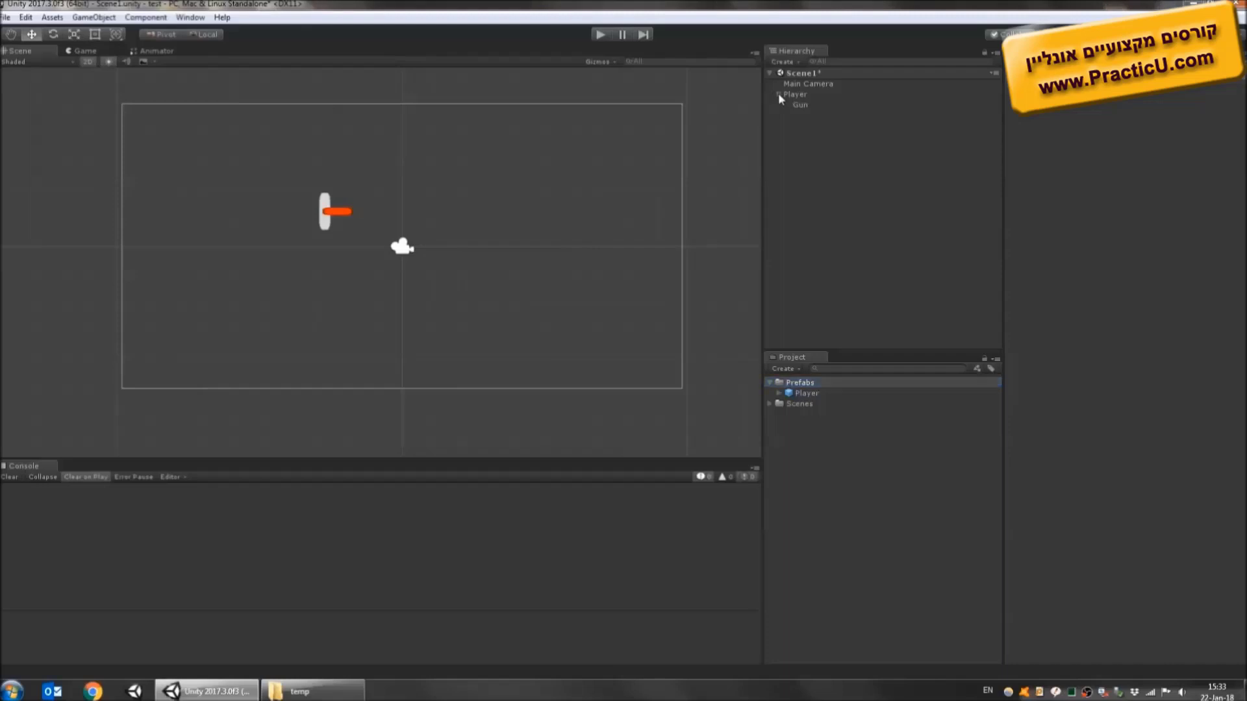
# Remove the missing-script component from the Player prefab and clear the console.
pyautogui.click(793, 95)
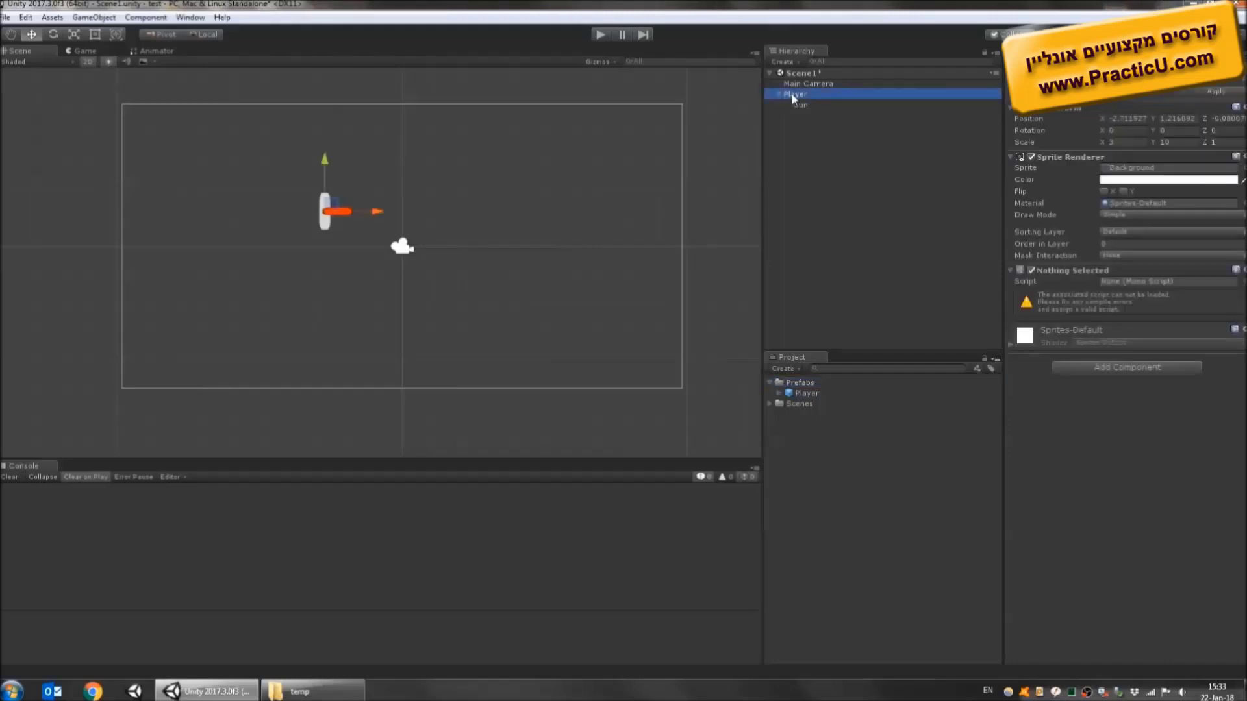
pyautogui.click(1137, 171)
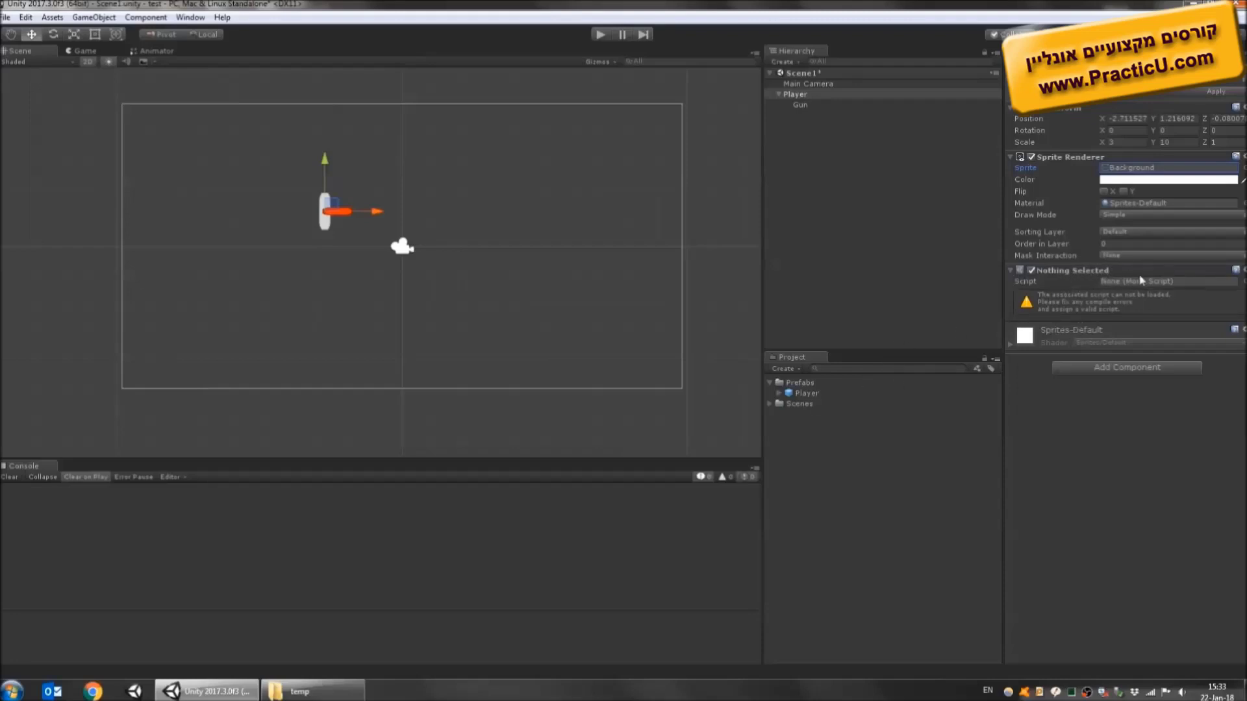
pyautogui.click(810, 393)
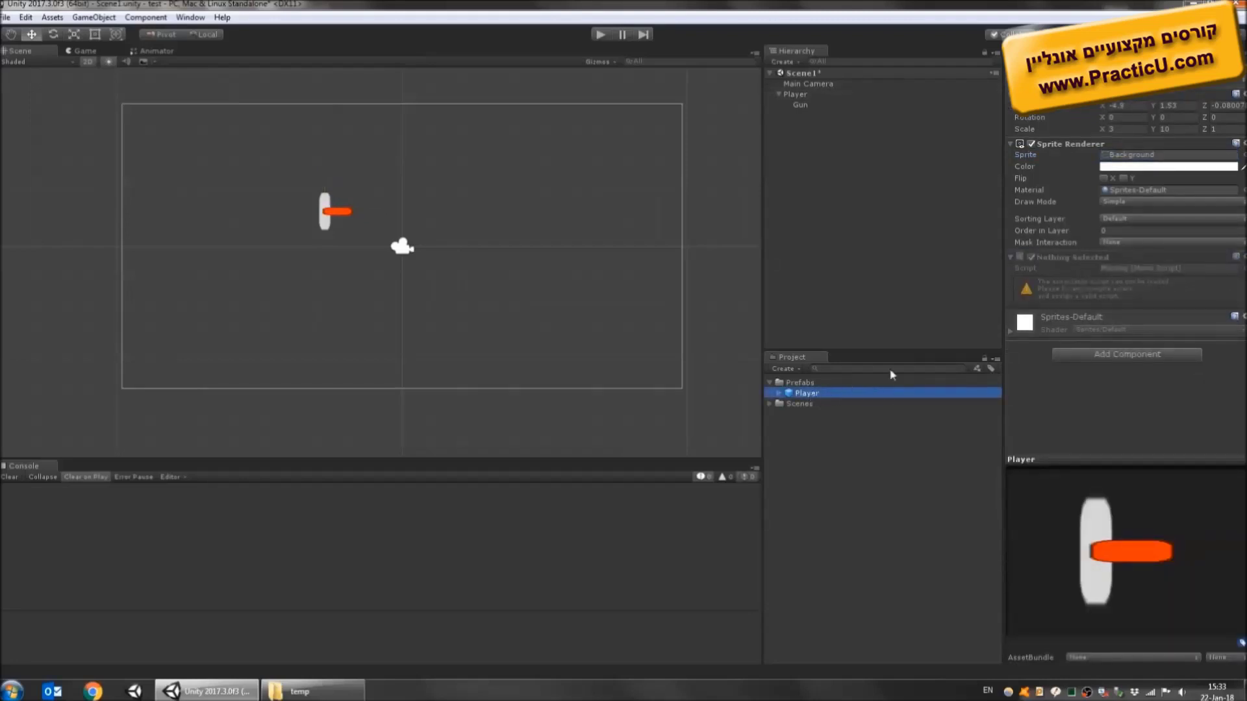
pyautogui.rightClick(1070, 257)
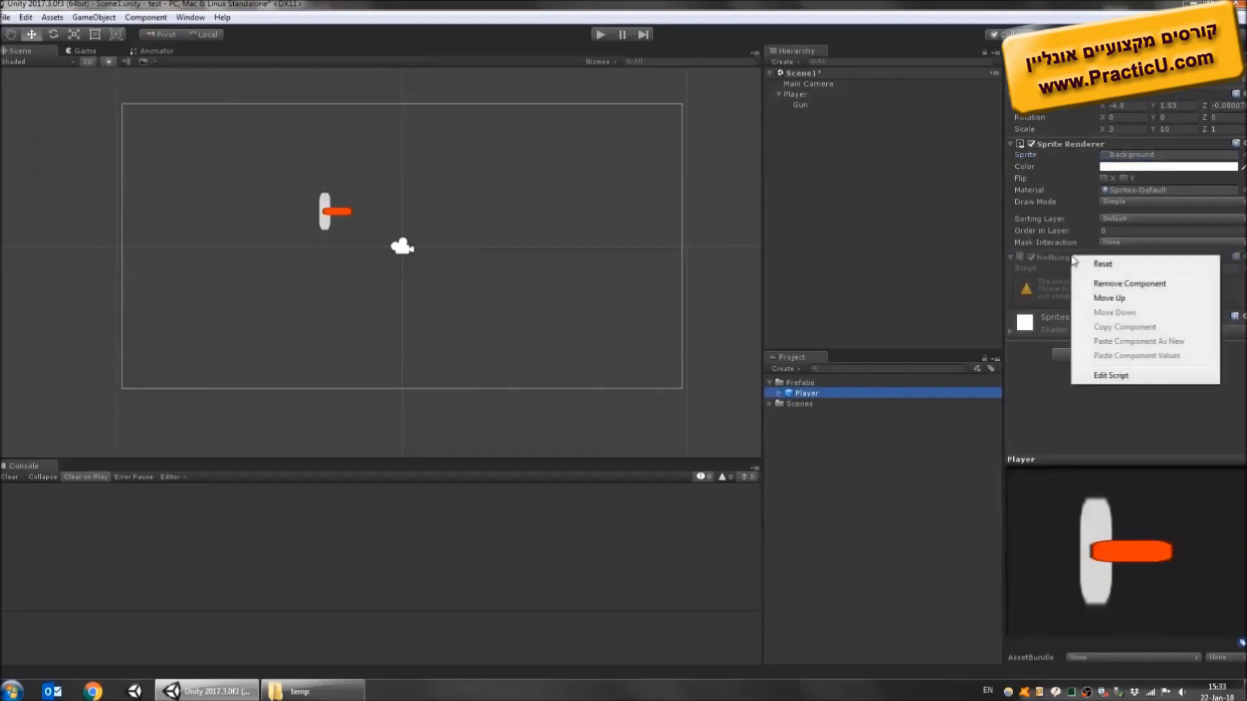
pyautogui.click(1105, 284)
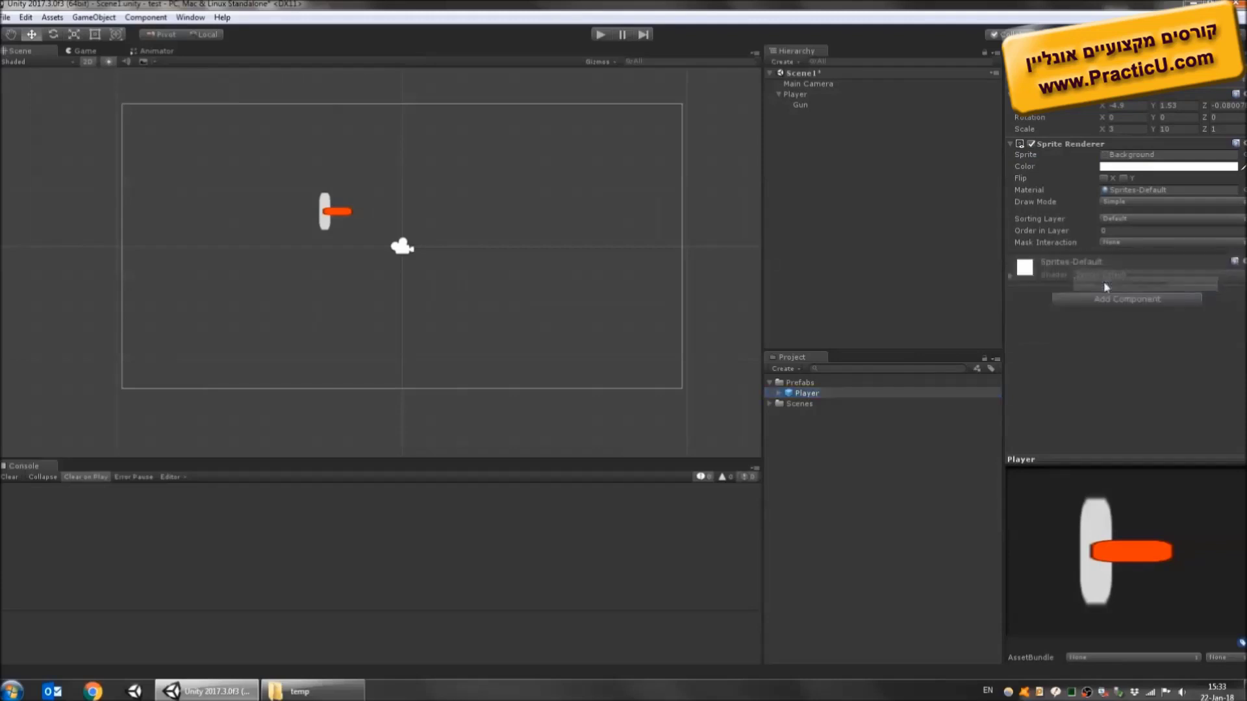
pyautogui.click(798, 96)
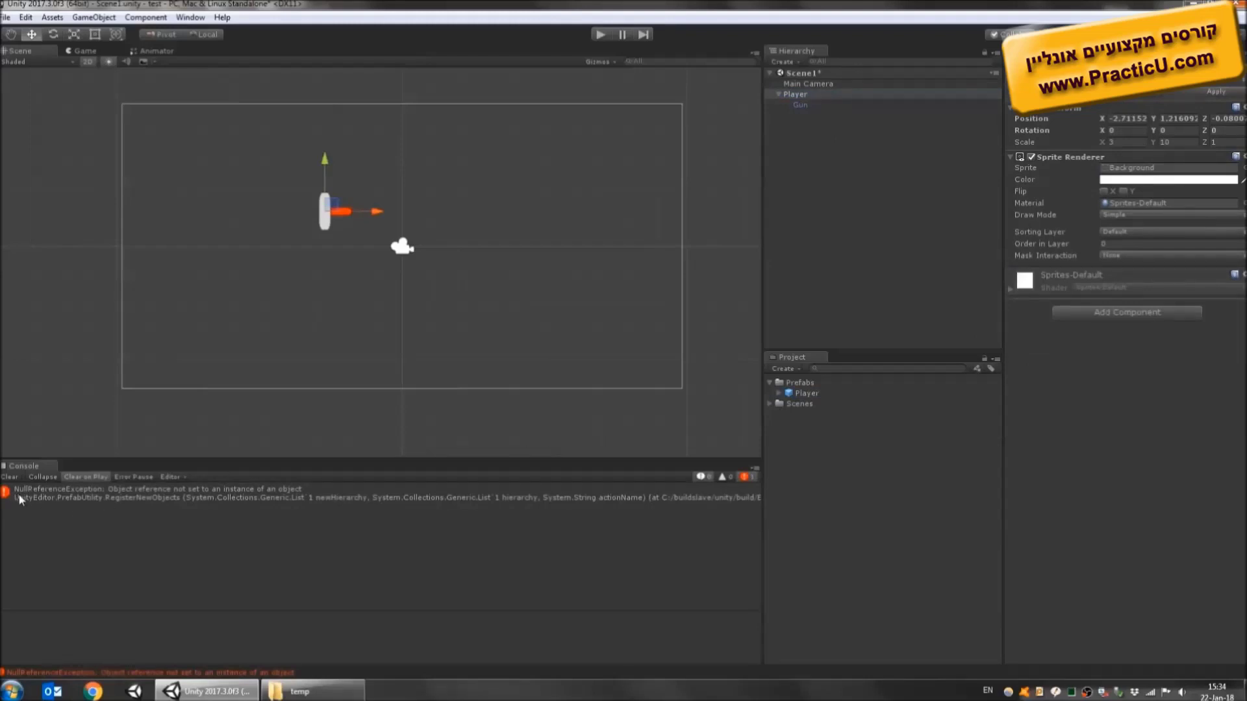
pyautogui.click(9, 476)
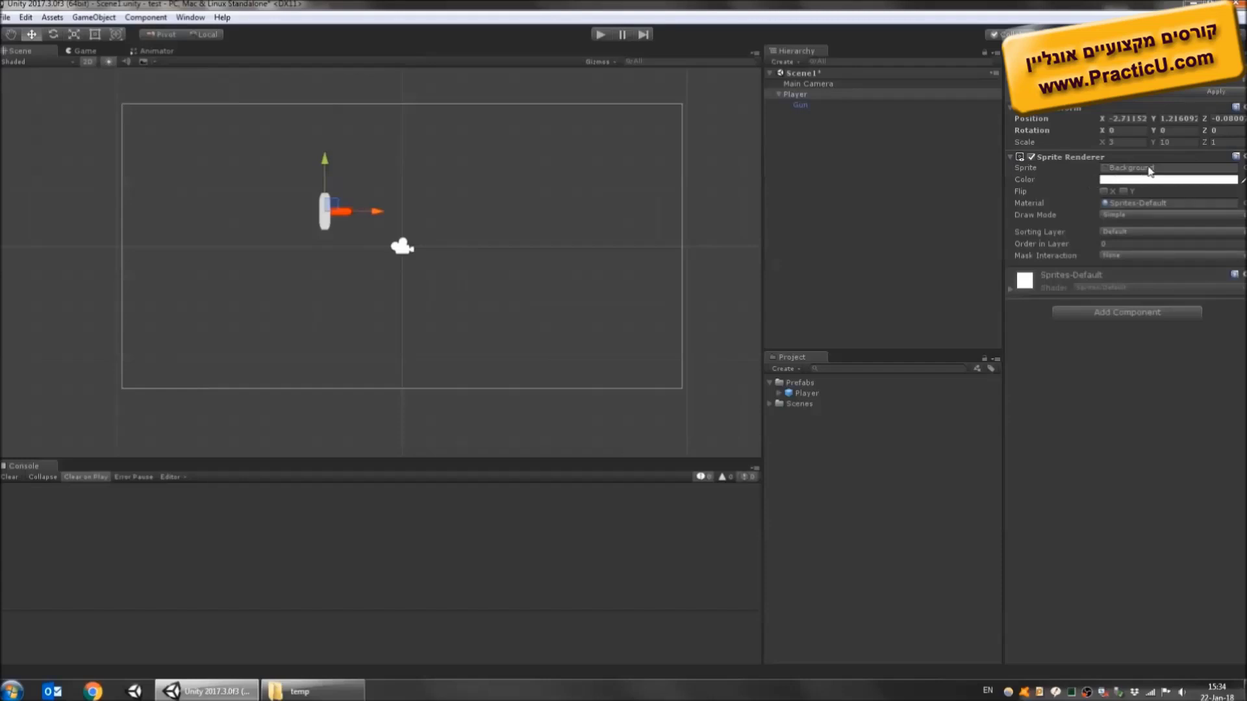
pyautogui.click(803, 94)
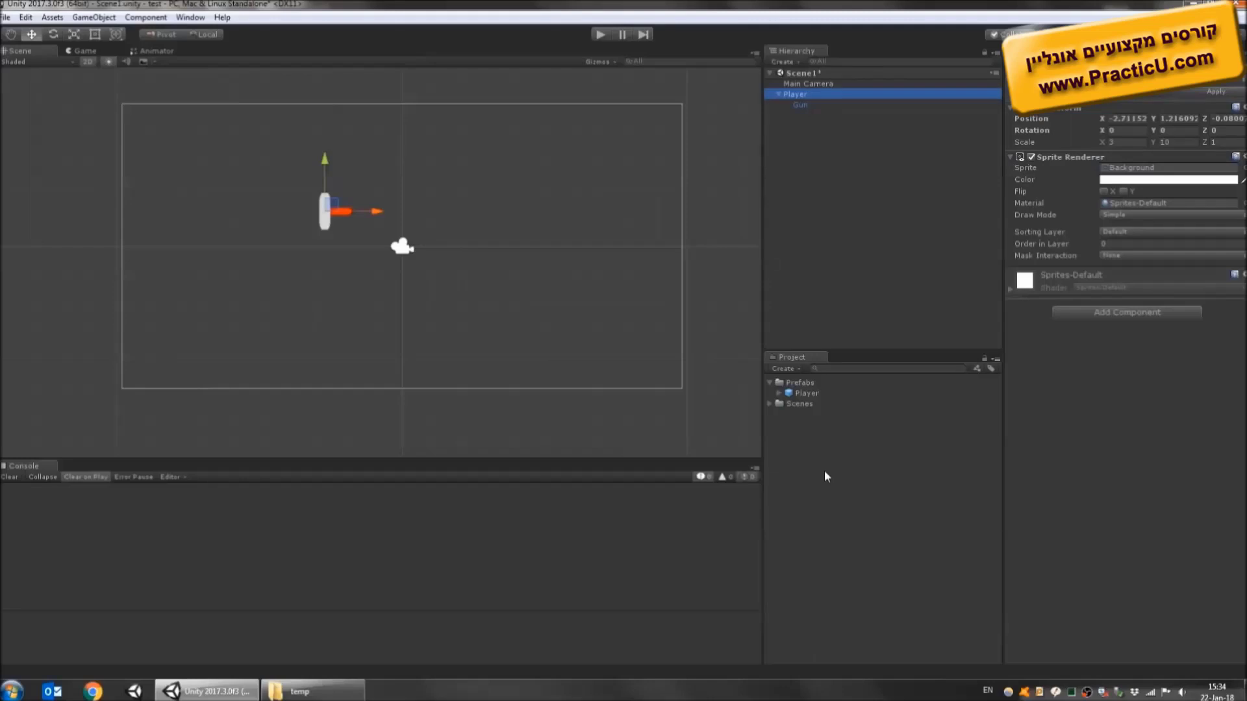
# Preview the hero image from the temp folder in File Explorer, and import it into the Unity project's assets.
pyautogui.hotkey('alt', 'Tab')
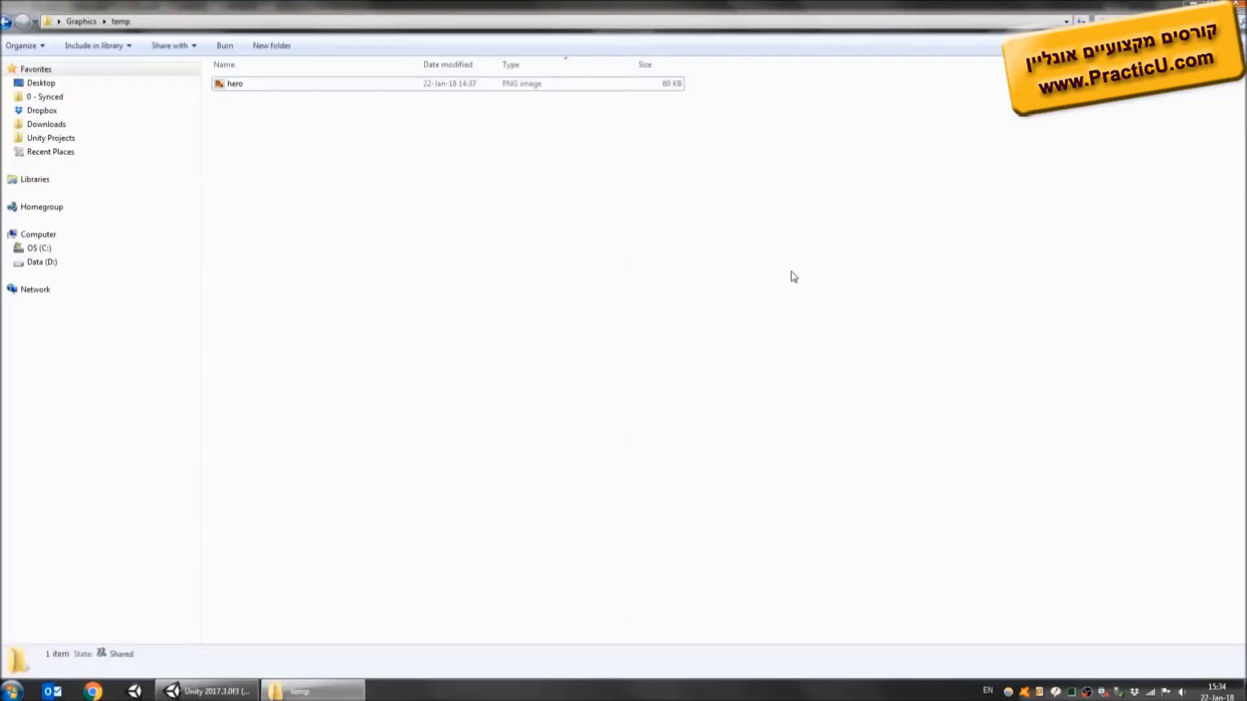
pyautogui.doubleClick(233, 86)
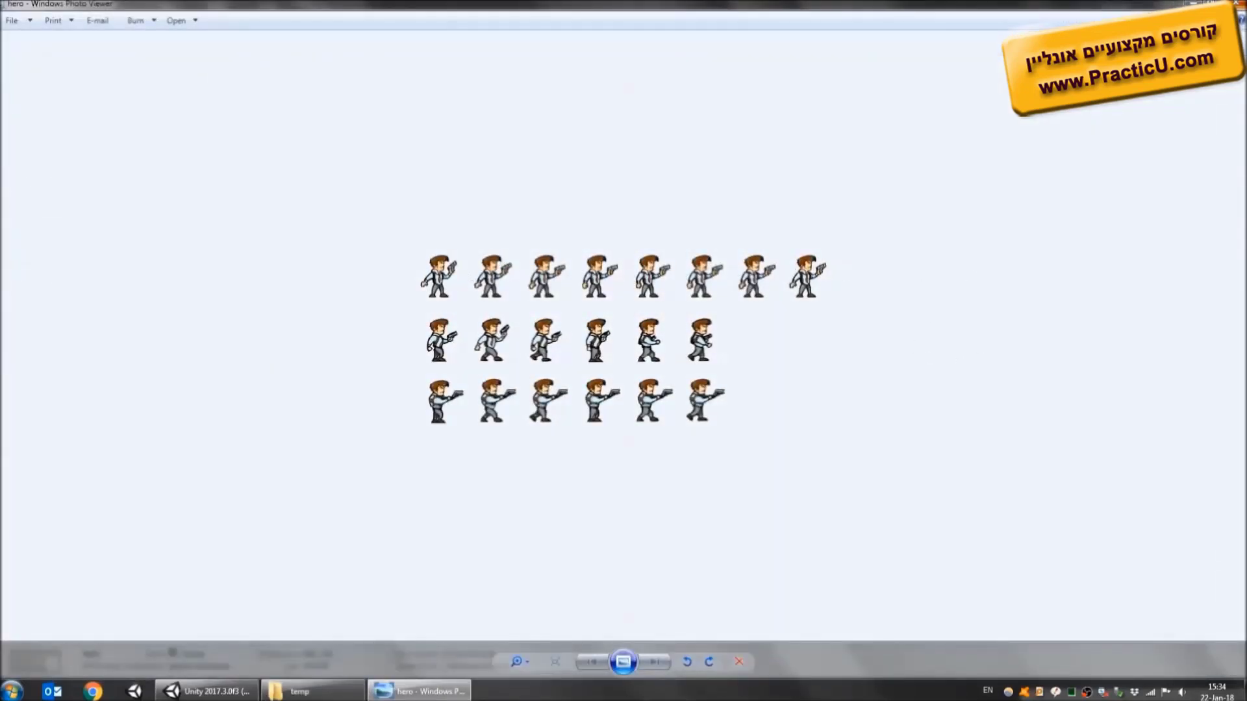
pyautogui.click(1238, 3)
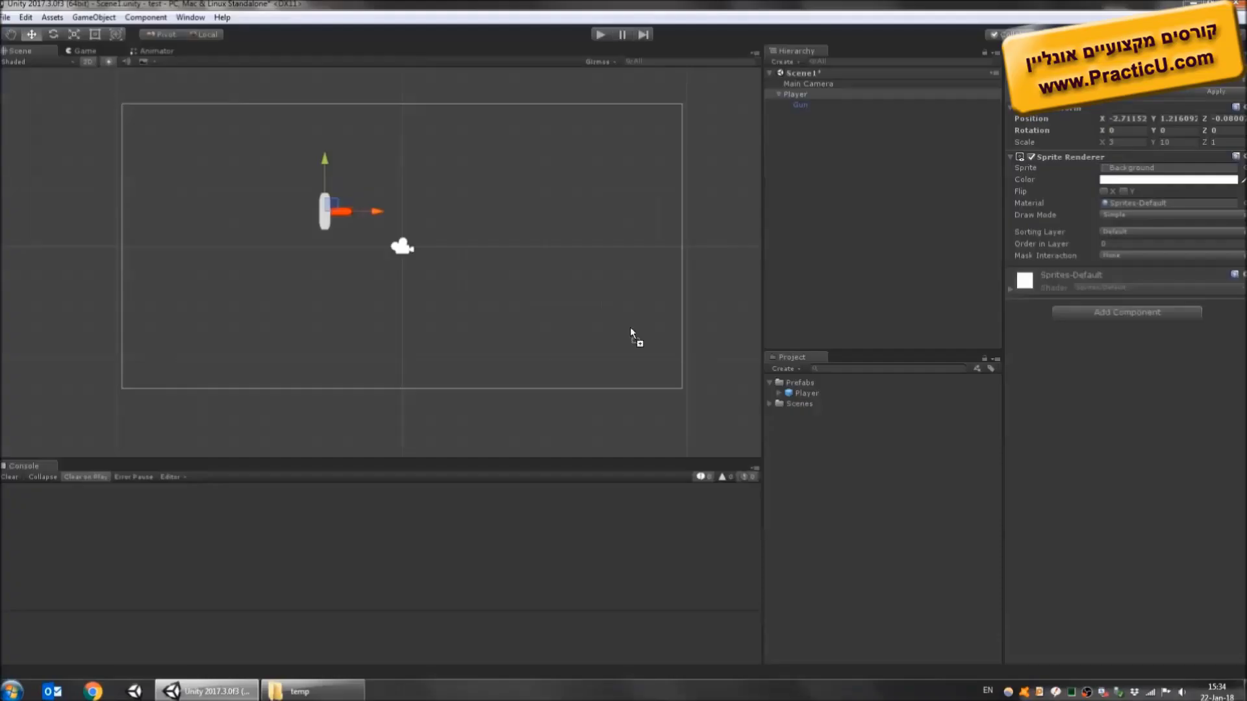
pyautogui.moveTo(634, 337); pyautogui.dragTo(819, 443)
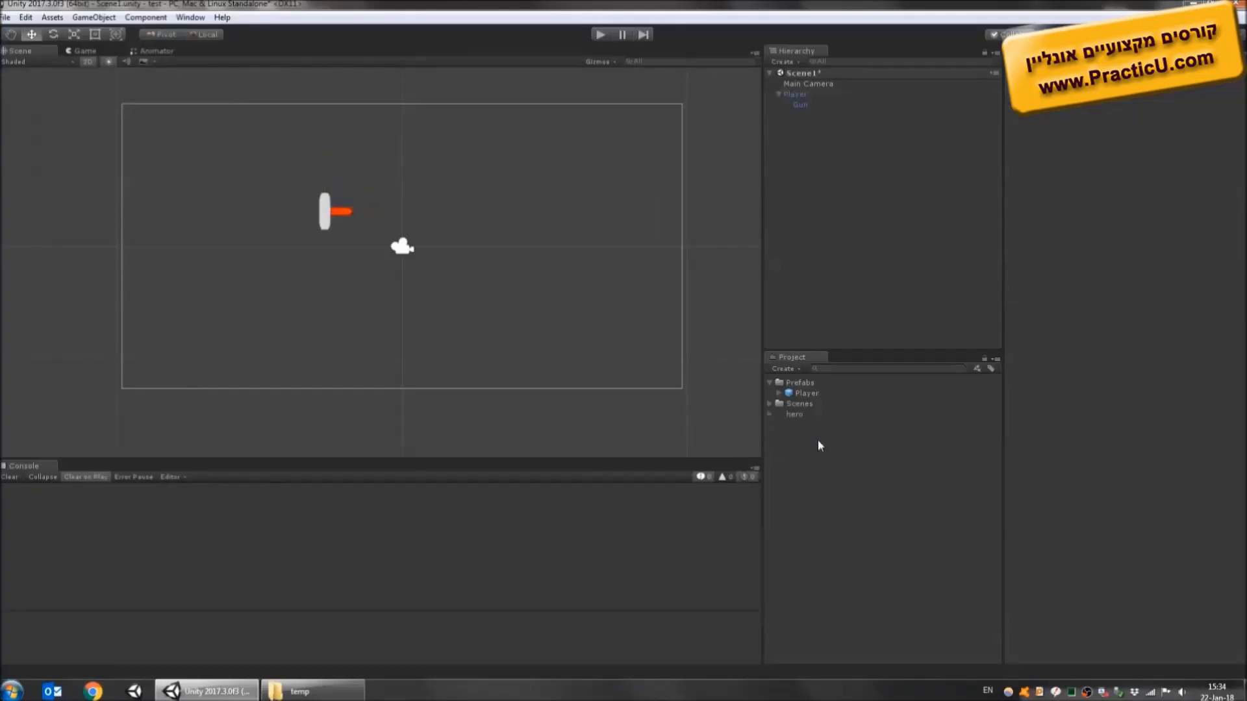
# Create a project folder named Sprites and move the hero image into it.
pyautogui.click(784, 370)
pyautogui.click(835, 228)
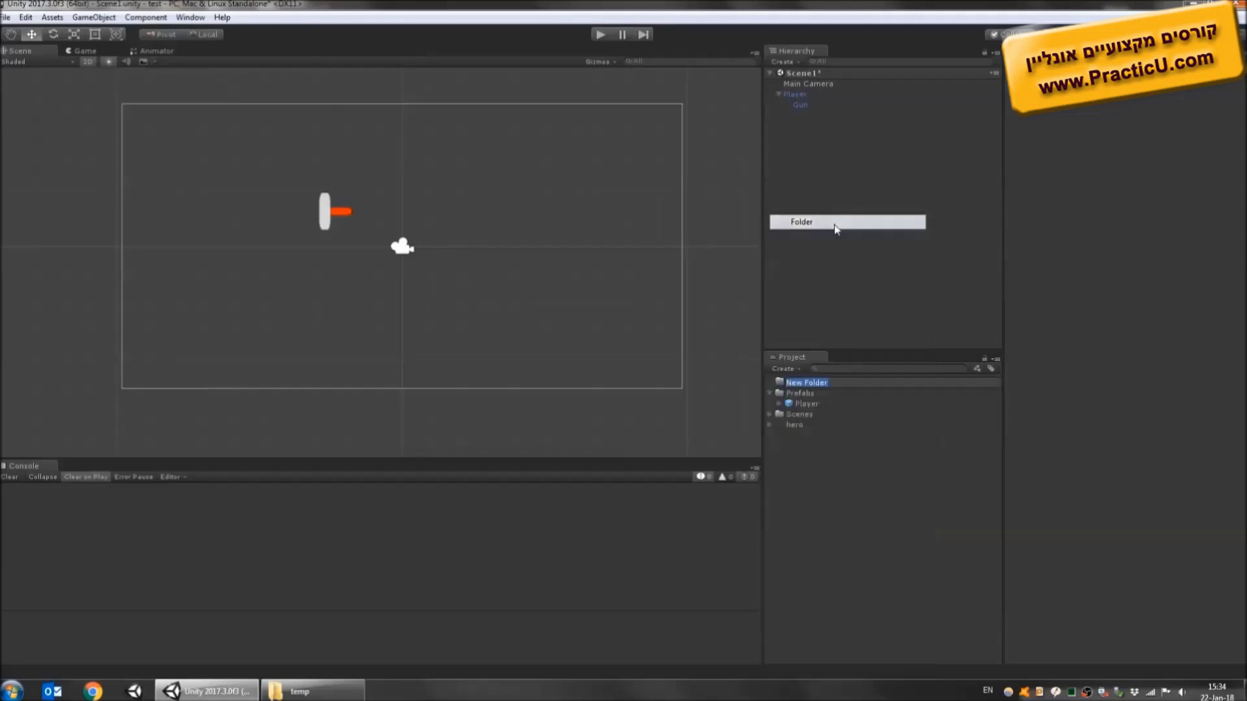
pyautogui.write('Sprites')
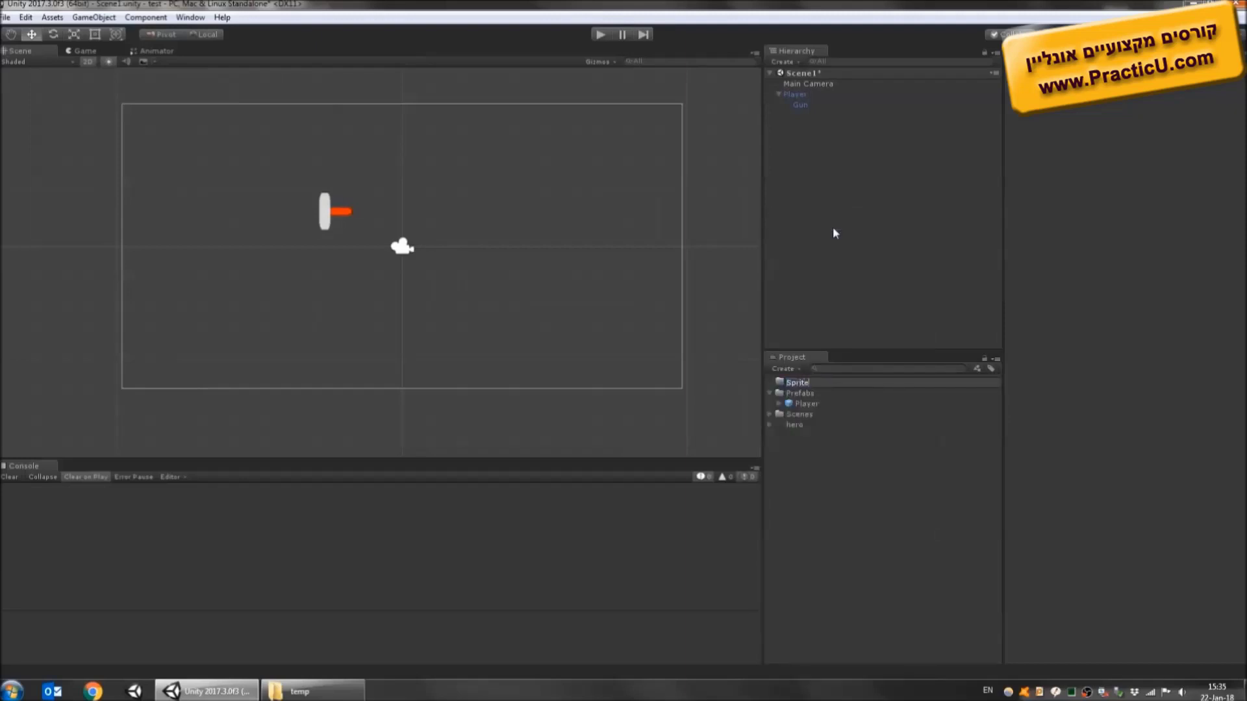
pyautogui.press('Return')
pyautogui.moveTo(794, 423); pyautogui.dragTo(797, 415)
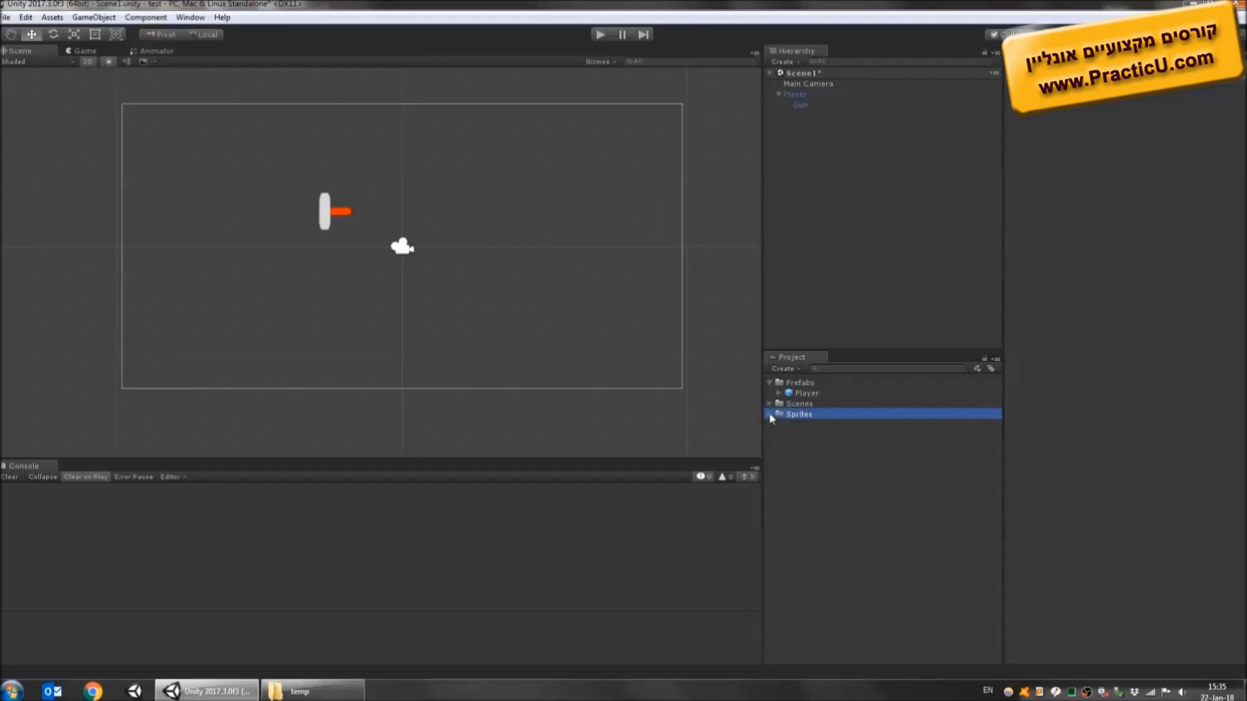
# Set the hero image's texture type to Sprite (2D and UI) and its sprite mode to Multiple, and apply the import settings.
pyautogui.click(770, 414)
pyautogui.click(804, 425)
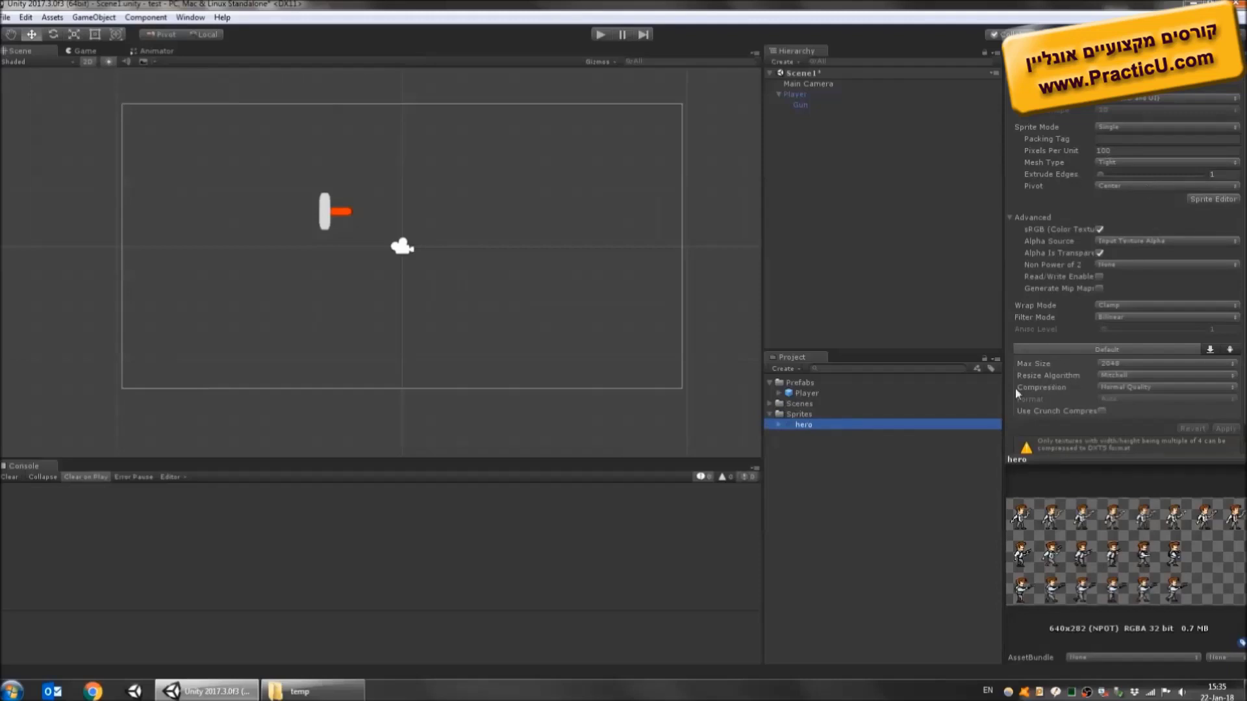
pyautogui.moveTo(1104, 460); pyautogui.dragTo(1123, 499)
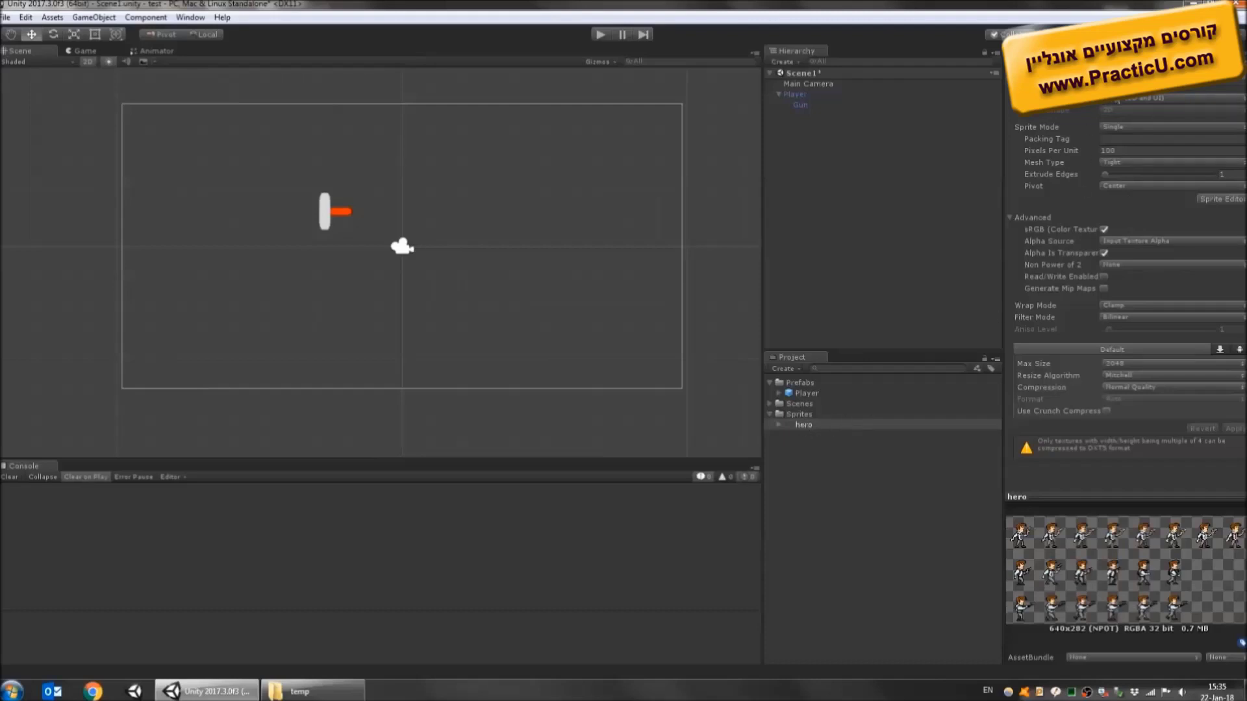
pyautogui.click(1126, 99)
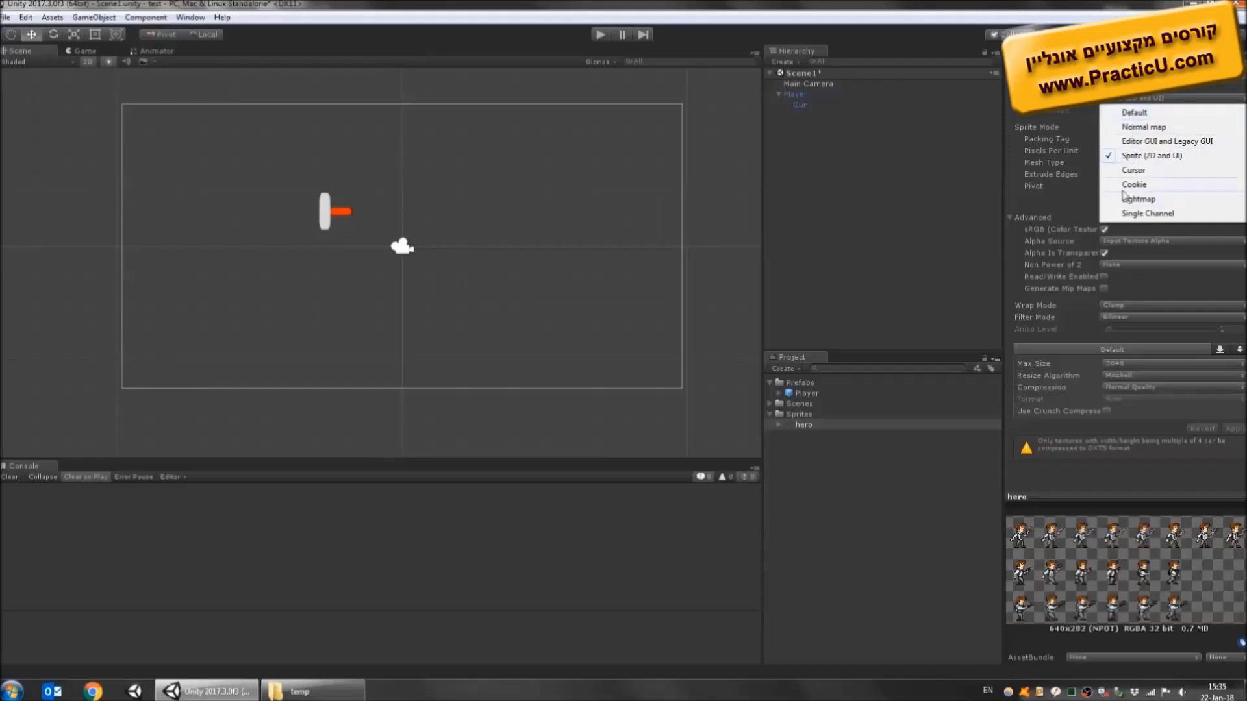
pyautogui.click(1137, 156)
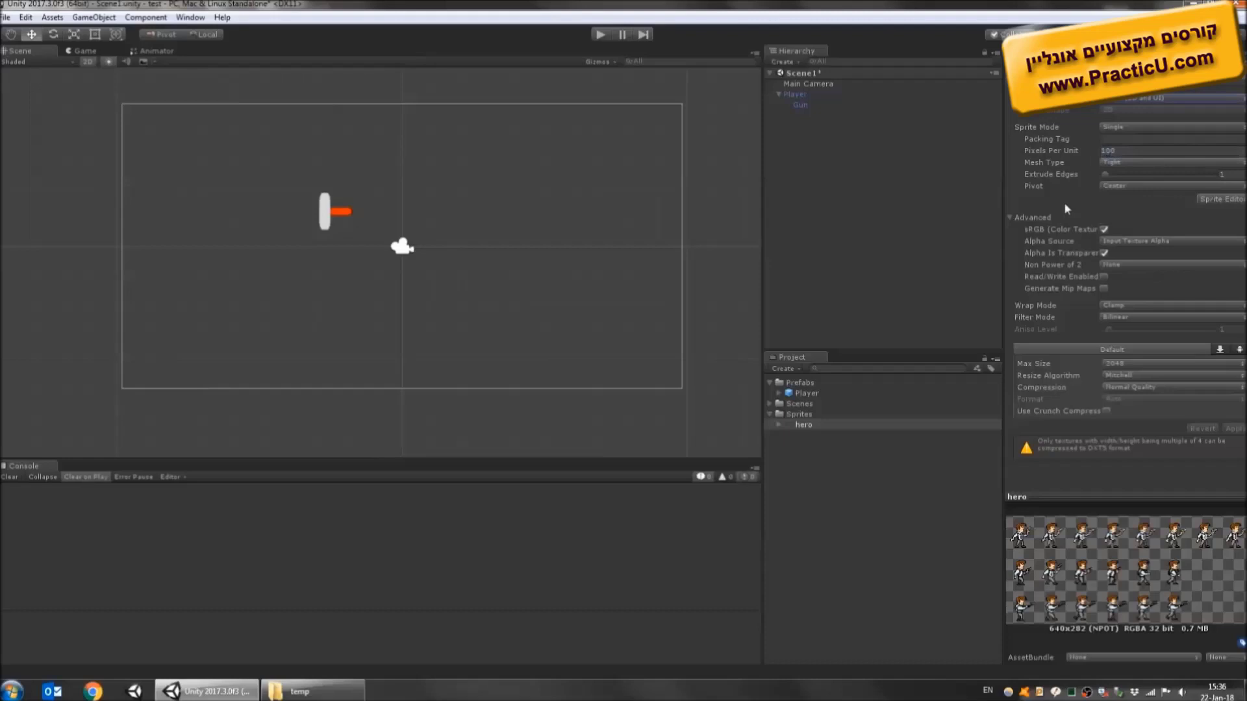
pyautogui.click(1131, 127)
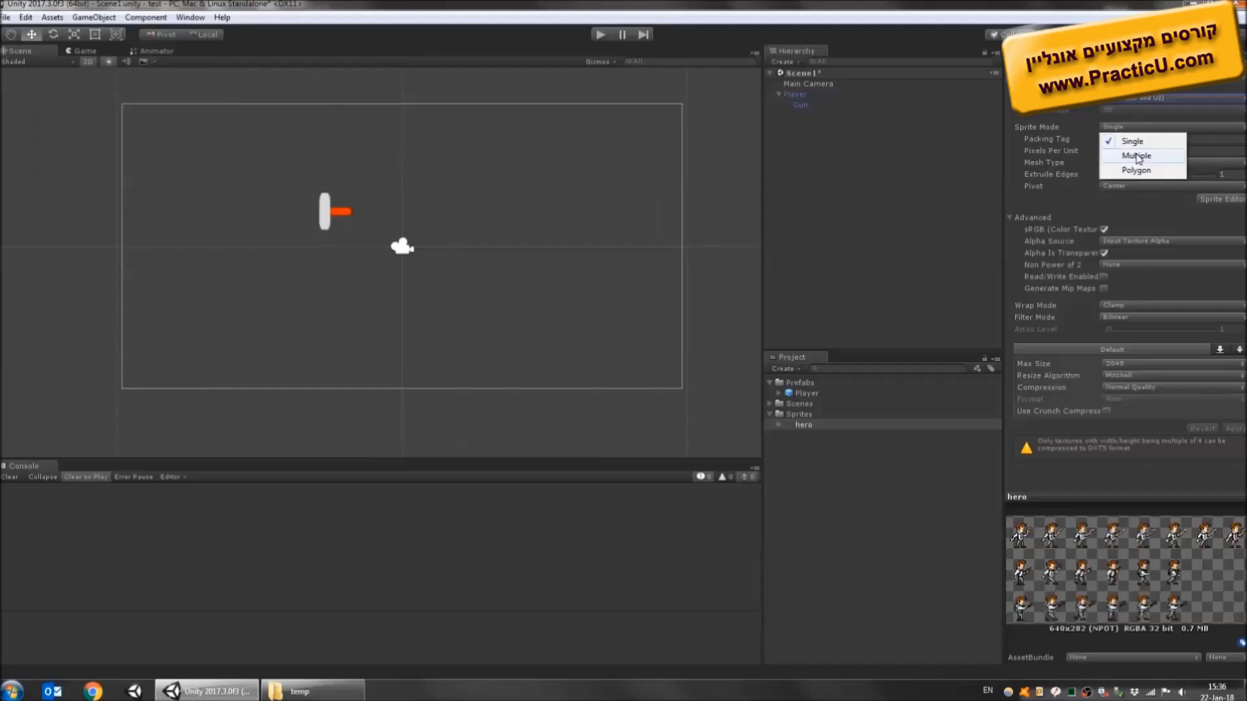
pyautogui.click(1137, 158)
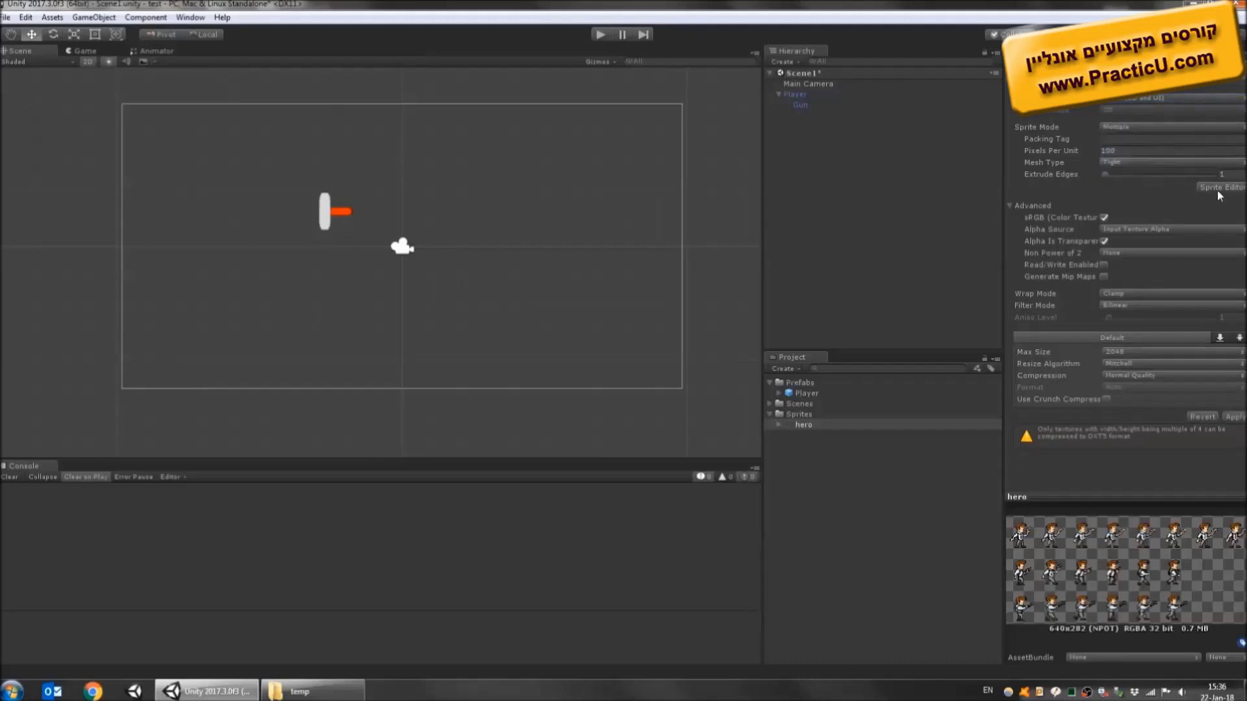
pyautogui.click(1237, 417)
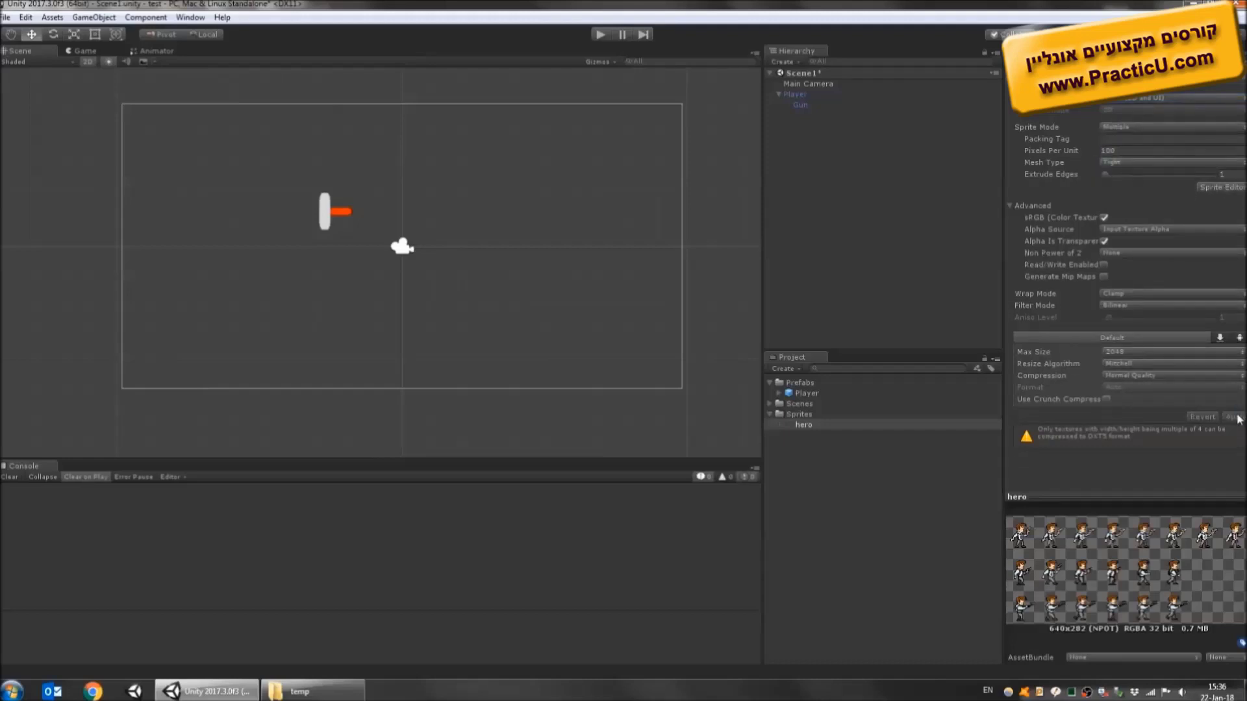
# Slice the hero sheet in the Sprite Editor with Automatic type, Center pivot and Delete Existing method, and apply the slices.
pyautogui.click(1221, 187)
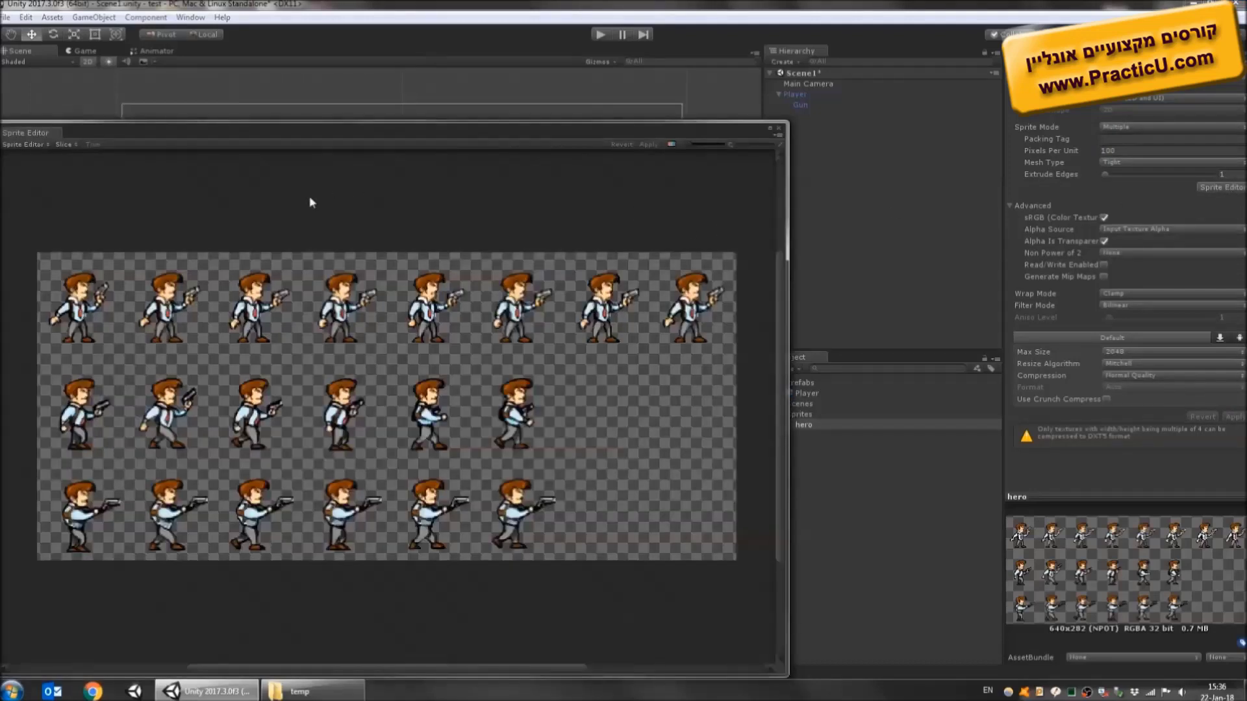
pyautogui.moveTo(464, 131); pyautogui.dragTo(516, 95)
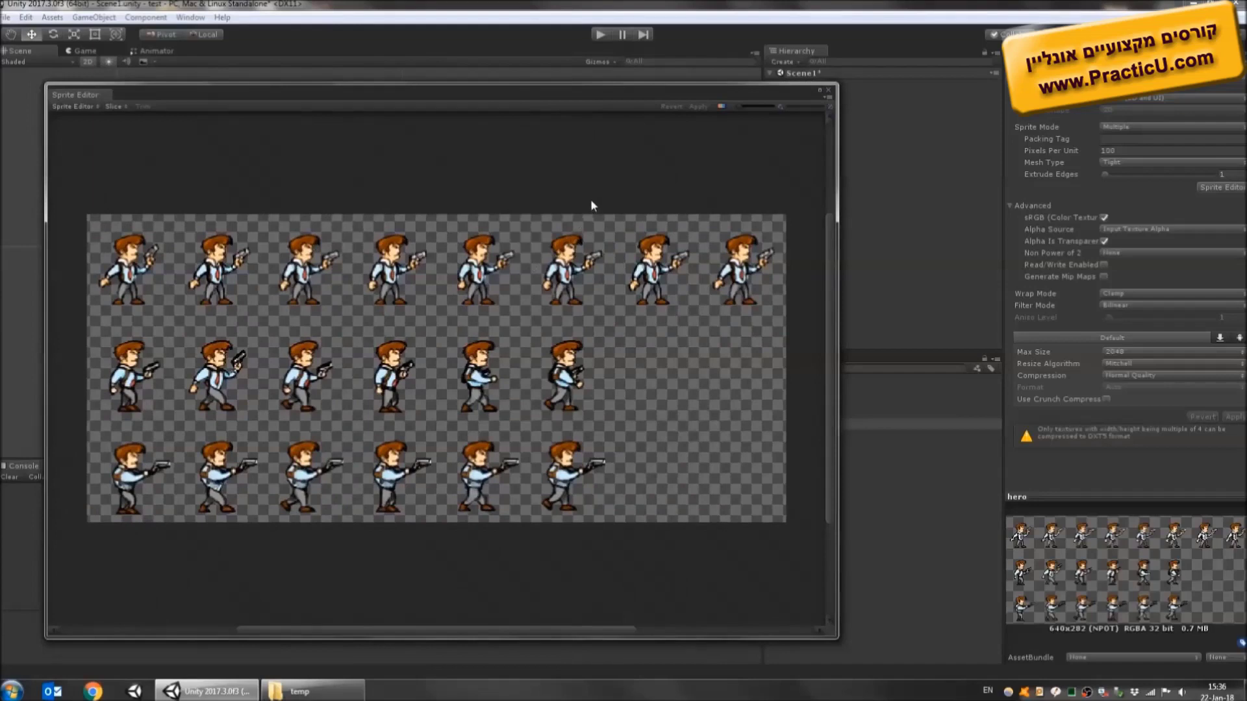
pyautogui.click(114, 107)
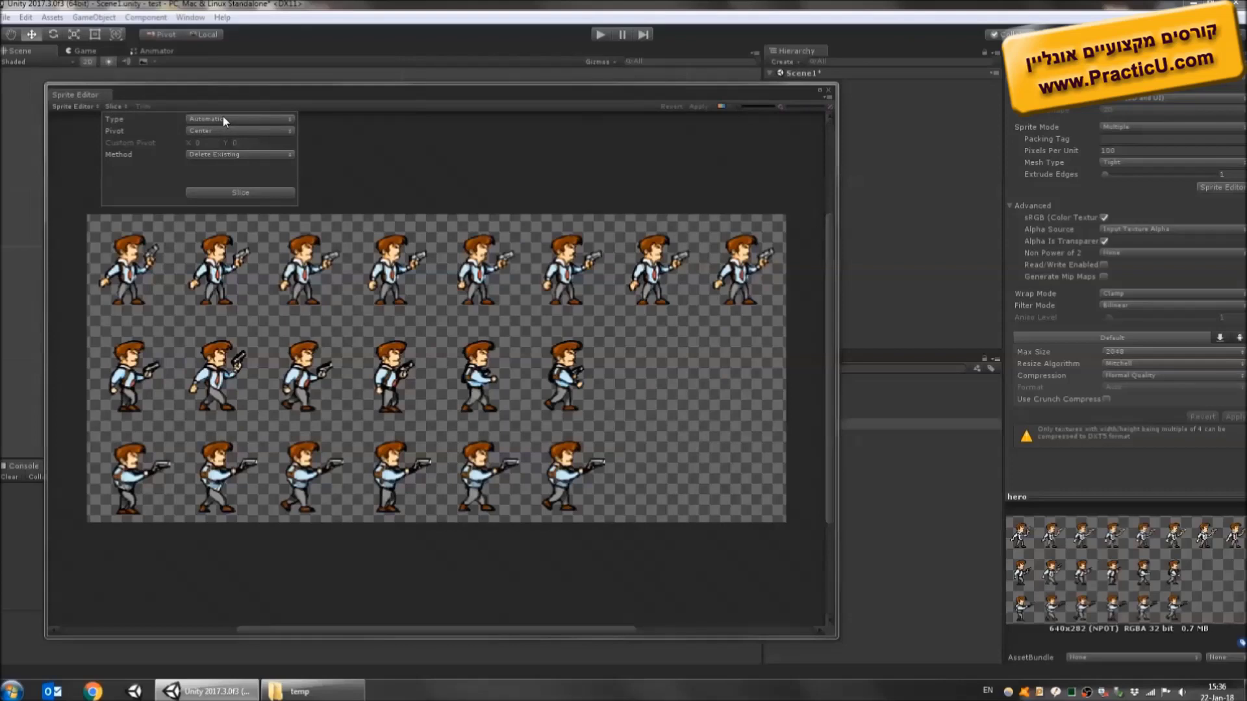
pyautogui.click(240, 193)
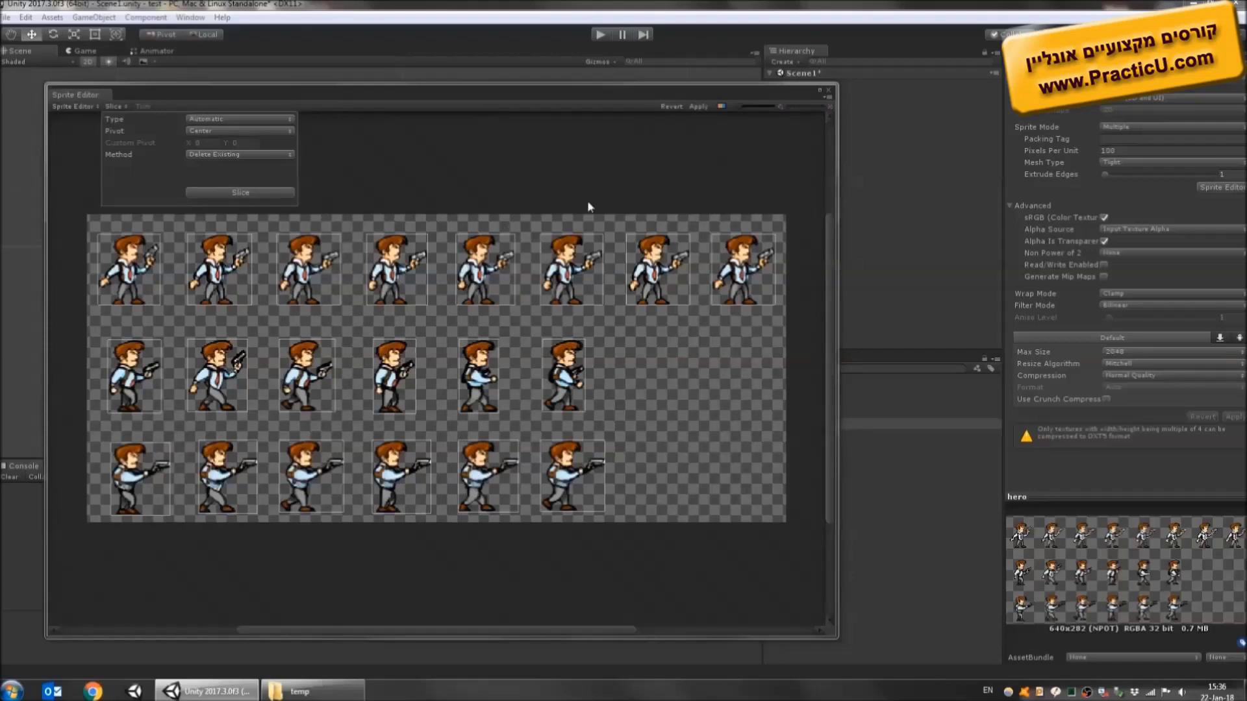
pyautogui.click(699, 108)
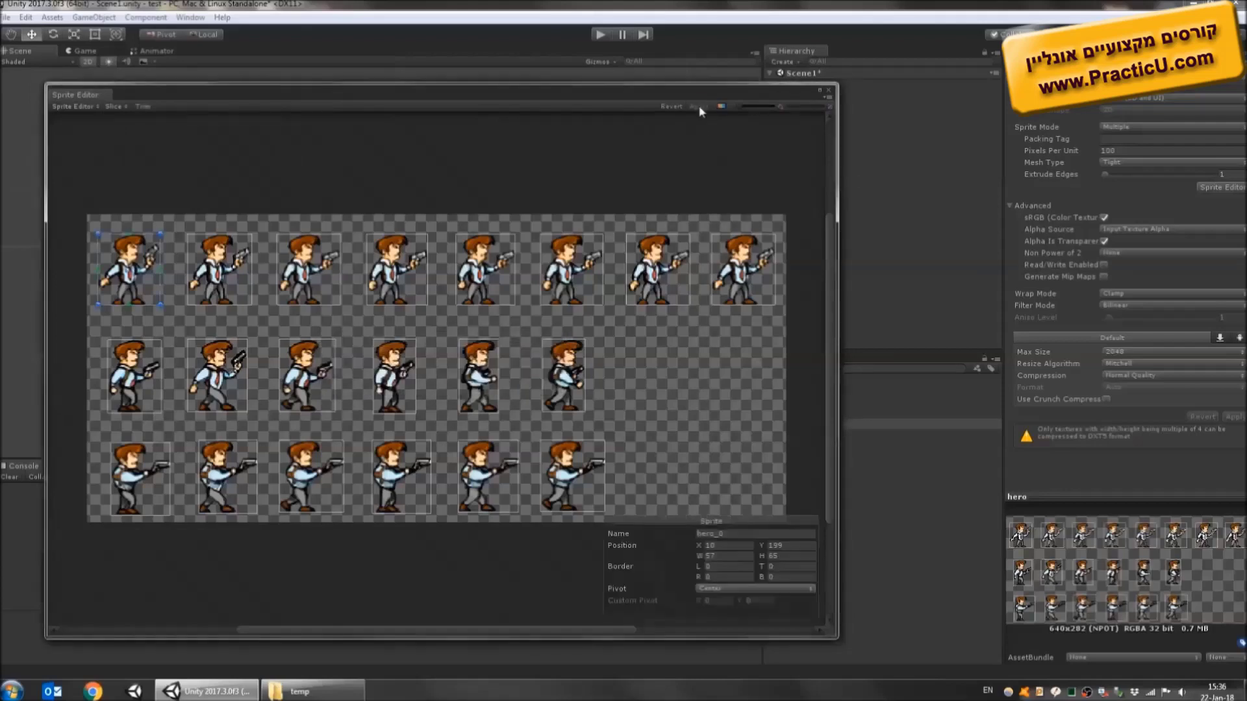
pyautogui.click(830, 90)
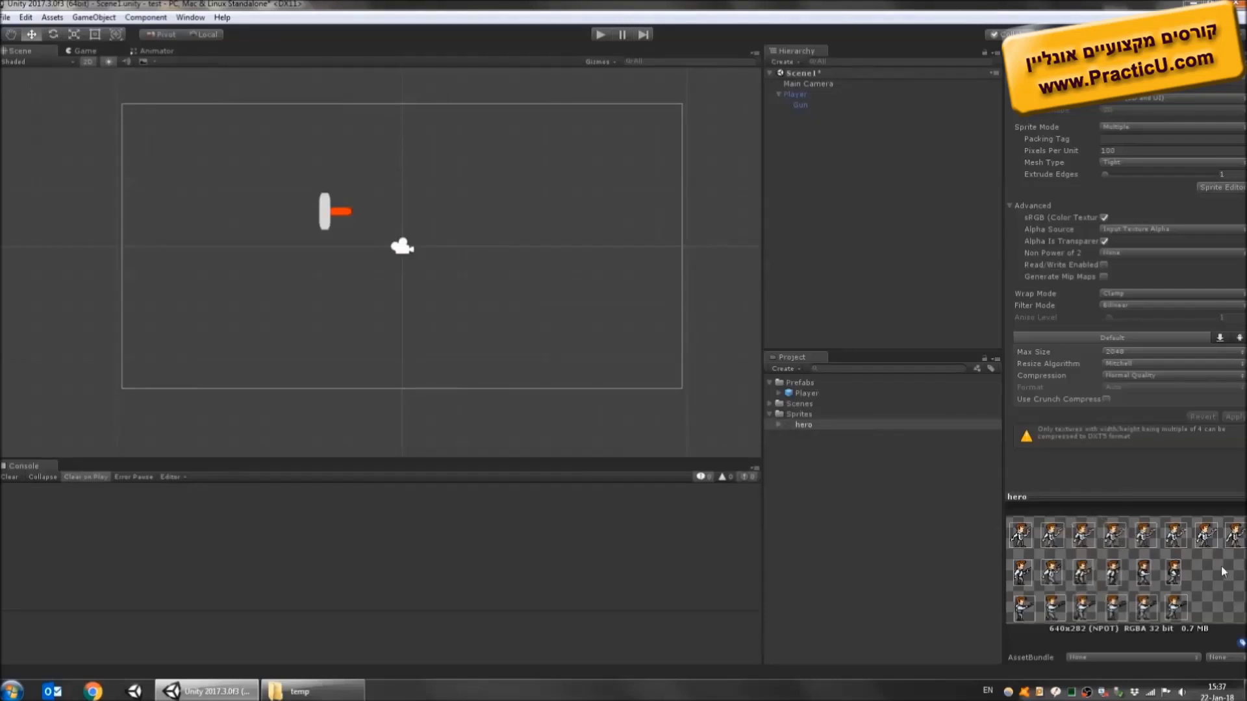
# Browse the hero sheet's first sliced sprites, hero_0 through hero_8, to examine the frames of the animation.
pyautogui.click(779, 425)
pyautogui.click(822, 435)
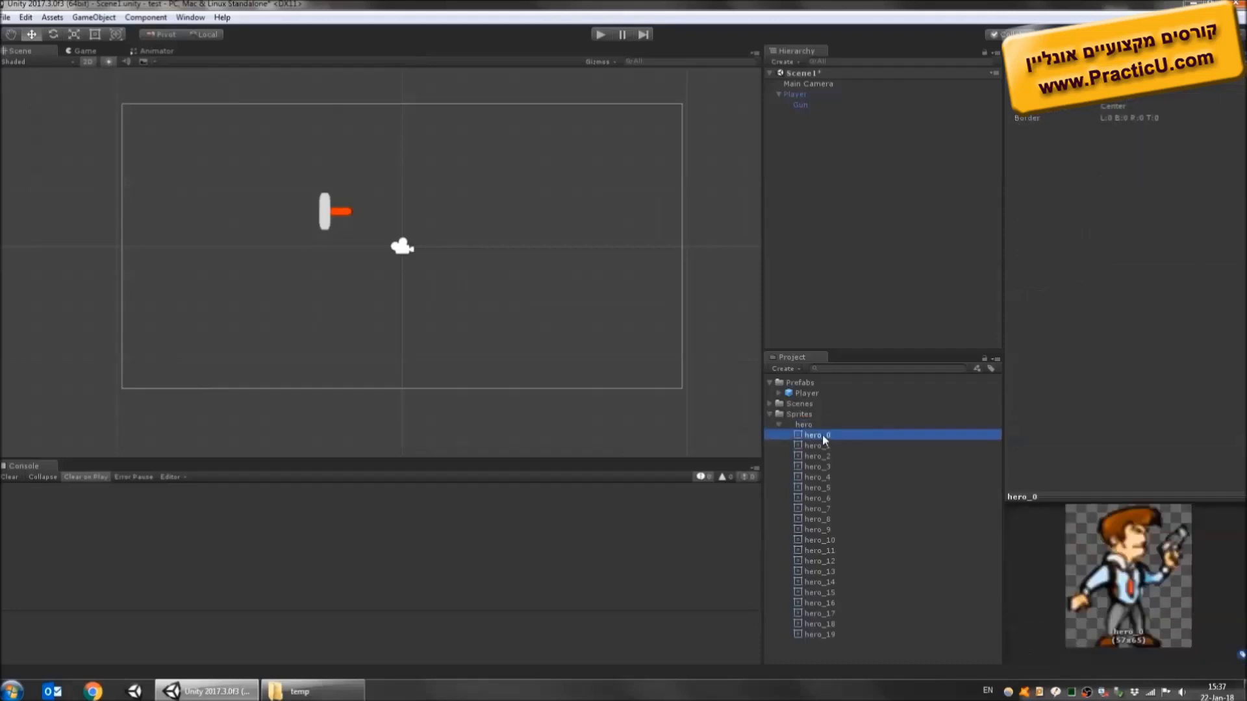
pyautogui.press('Down')
pyautogui.press('Down')
pyautogui.press('Down')
pyautogui.press('Down')
pyautogui.press('Up')
pyautogui.press('Up')
pyautogui.press('Up')
pyautogui.press('Up')
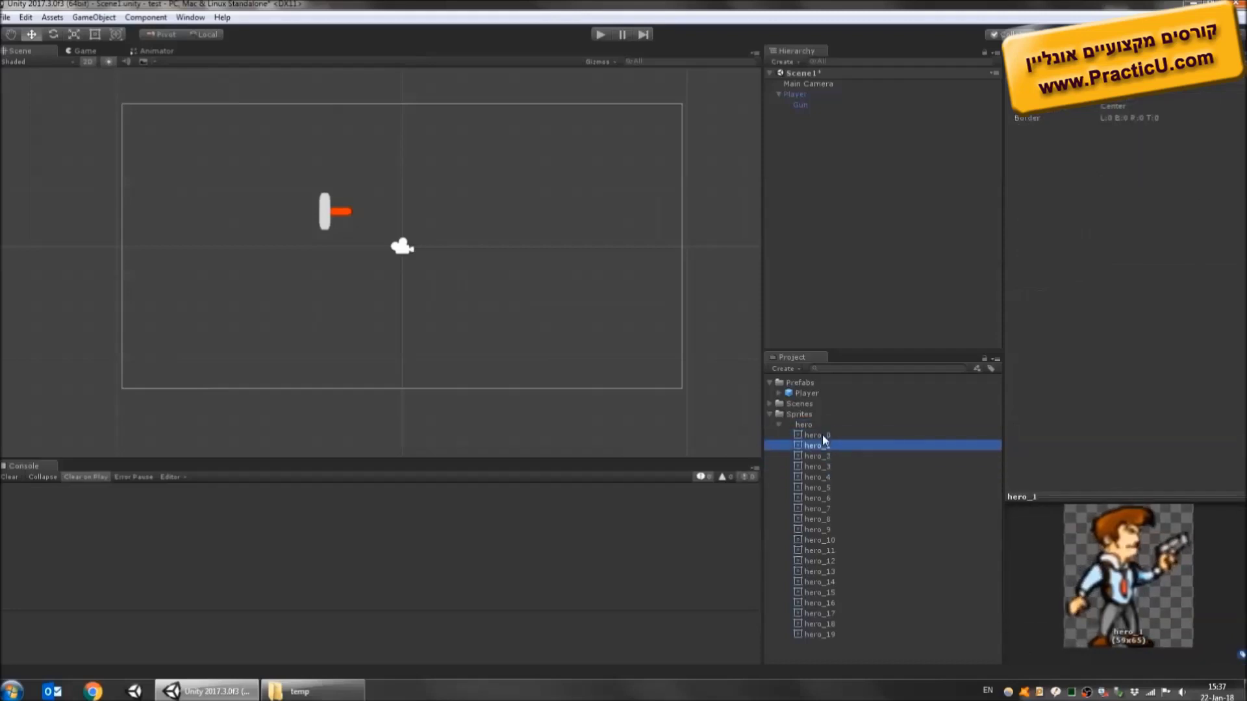
pyautogui.press('Down')
pyautogui.press('Down')
pyautogui.press('Down')
pyautogui.press('Down')
pyautogui.press('Down')
pyautogui.press('Down')
pyautogui.press('Down')
pyautogui.press('Down')
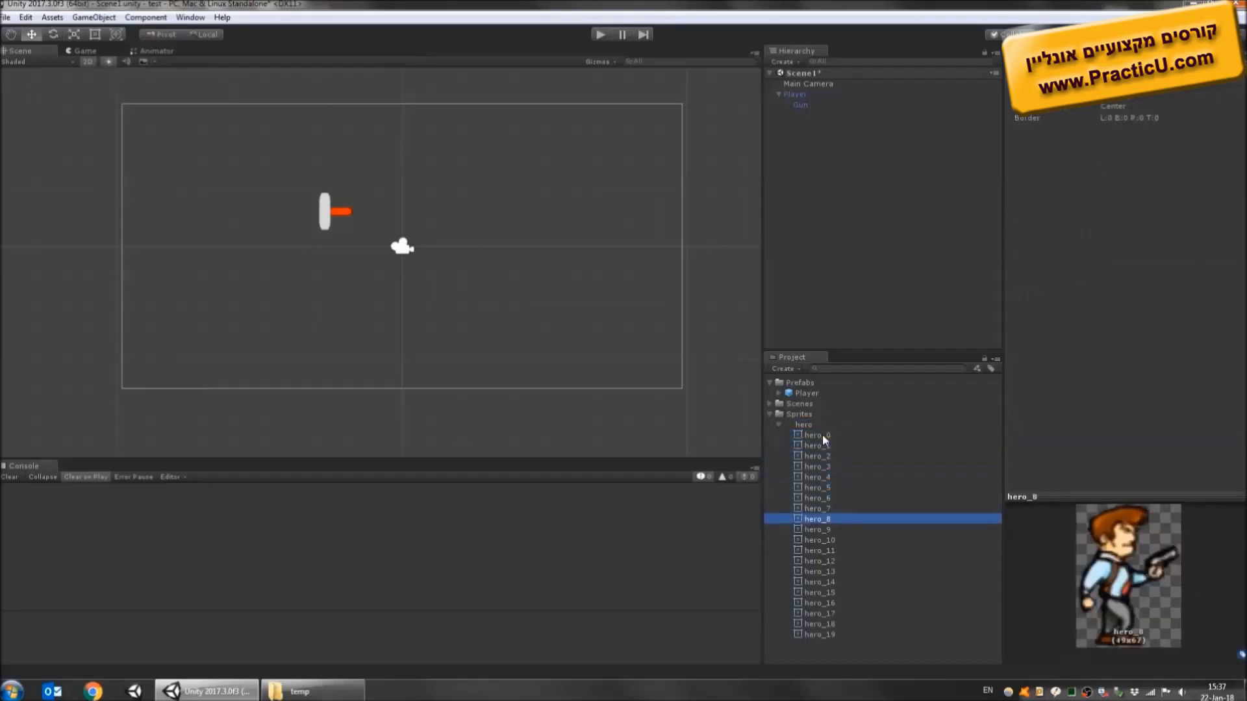
pyautogui.press('Up')
pyautogui.press('Up')
pyautogui.press('Up')
pyautogui.press('Up')
pyautogui.press('Up')
pyautogui.press('Up')
pyautogui.press('Up')
pyautogui.press('Up')
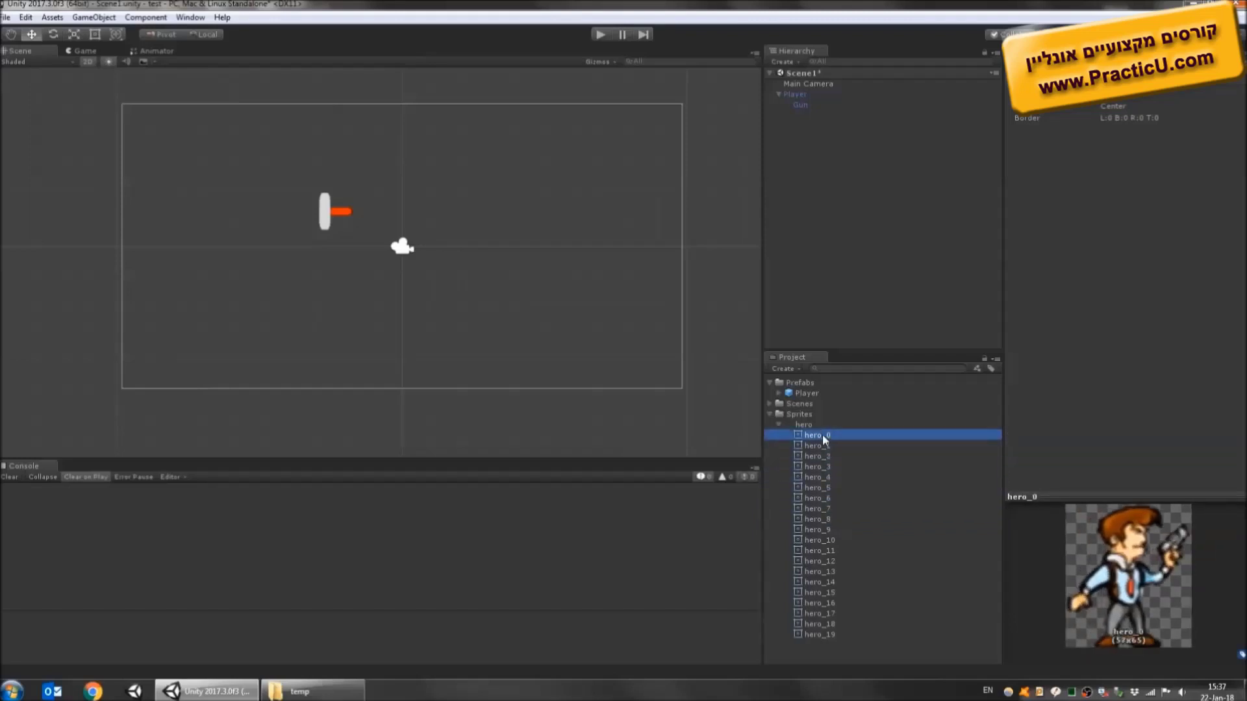
pyautogui.press('Down')
pyautogui.press('Down')
pyautogui.press('Down')
pyautogui.press('Down')
pyautogui.press('Down')
pyautogui.press('Down')
pyautogui.press('Down')
pyautogui.press('Down')
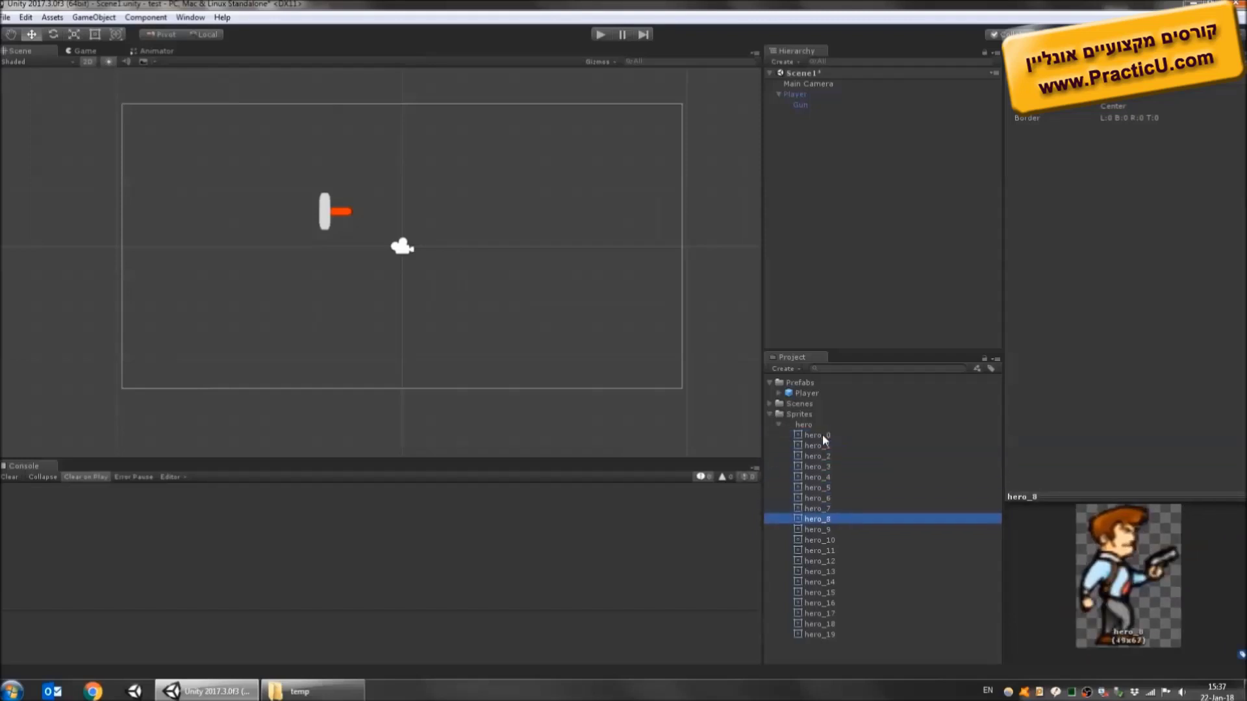
pyautogui.press('Up')
pyautogui.press('Up')
pyautogui.press('Up')
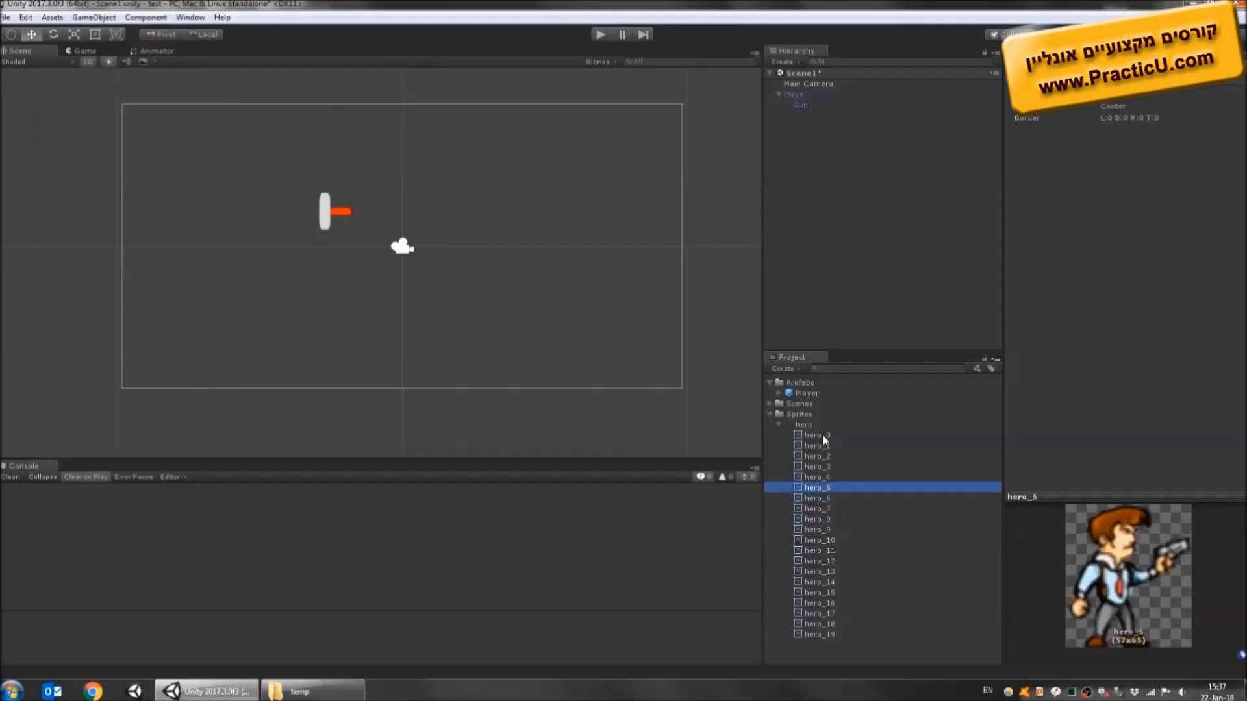
pyautogui.press('Up')
pyautogui.press('Up')
pyautogui.press('Up')
pyautogui.press('Up')
pyautogui.press('Up')
pyautogui.press('Down')
pyautogui.press('Down')
pyautogui.press('Down')
pyautogui.press('Down')
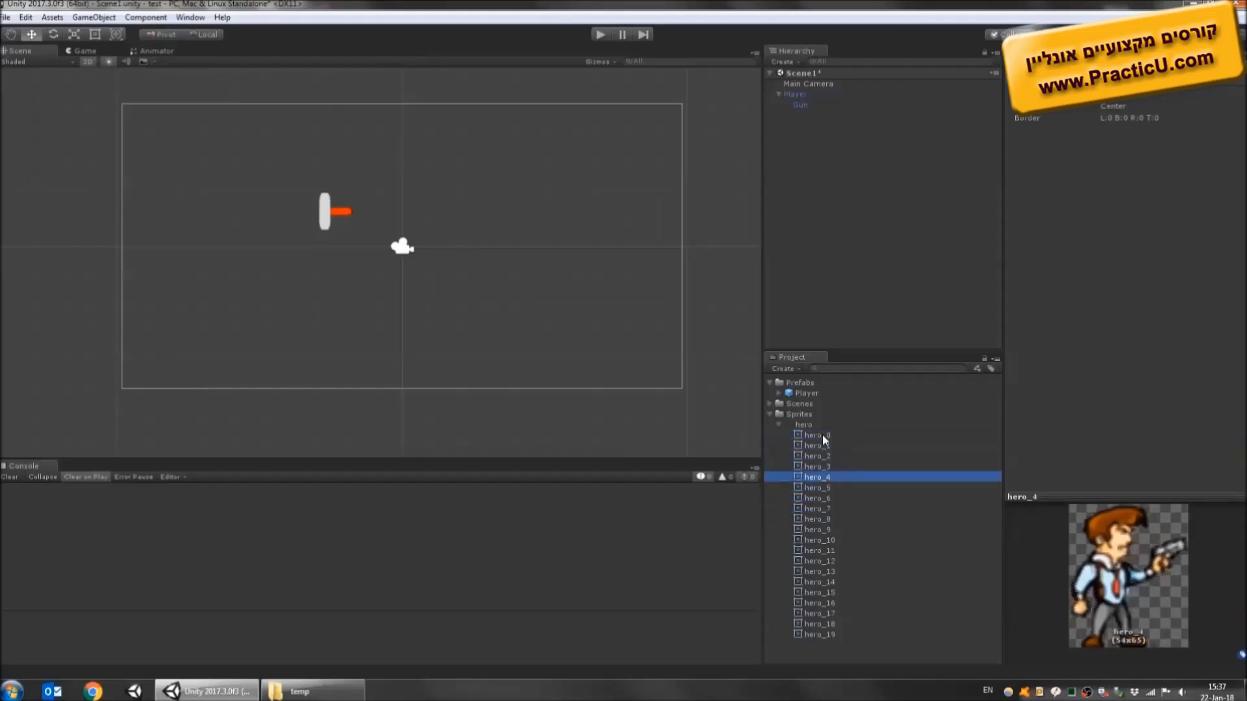
# Go back and forth through the automatically sliced hero frames to compare how the character sits from frame to frame.
pyautogui.press('Down')
pyautogui.press('Down')
pyautogui.press('Down')
pyautogui.press('Down')
pyautogui.press('Down')
pyautogui.press('Up')
pyautogui.press('Up')
pyautogui.press('Up')
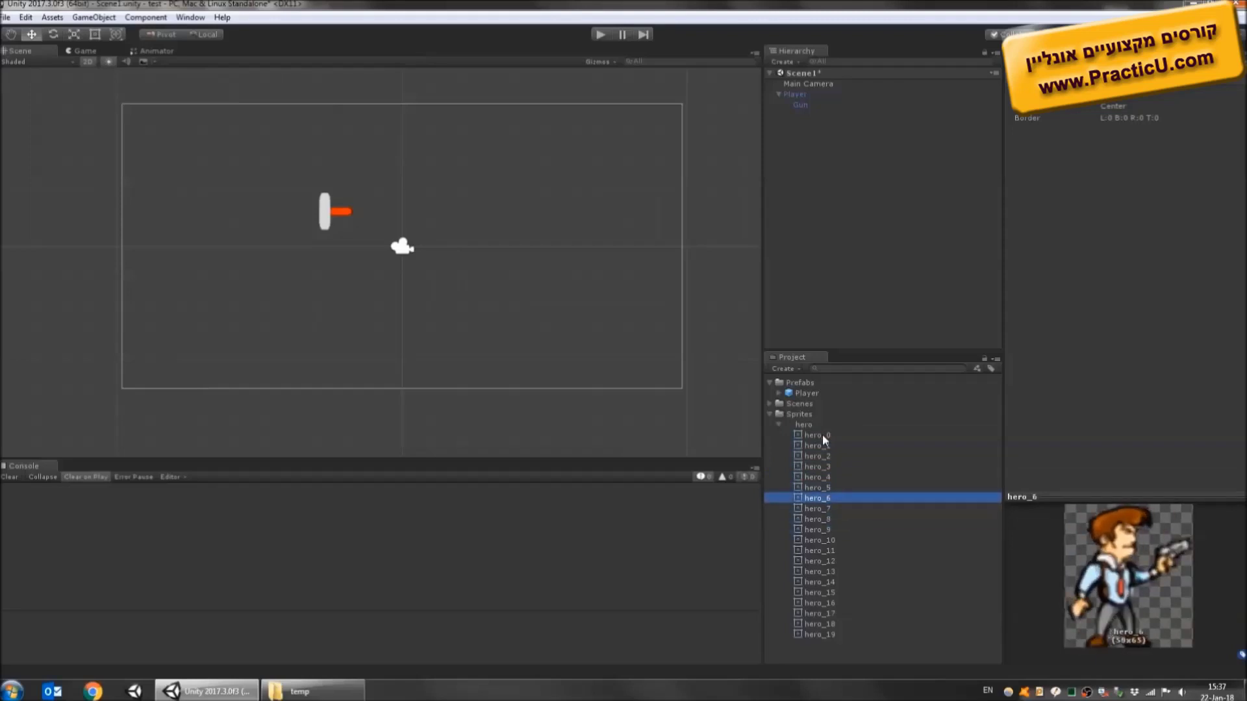
pyautogui.press('Up')
pyautogui.press('Up')
pyautogui.press('Up')
pyautogui.press('Up')
pyautogui.press('Up')
pyautogui.press('Up')
pyautogui.press('Down')
pyautogui.press('Down')
pyautogui.press('Down')
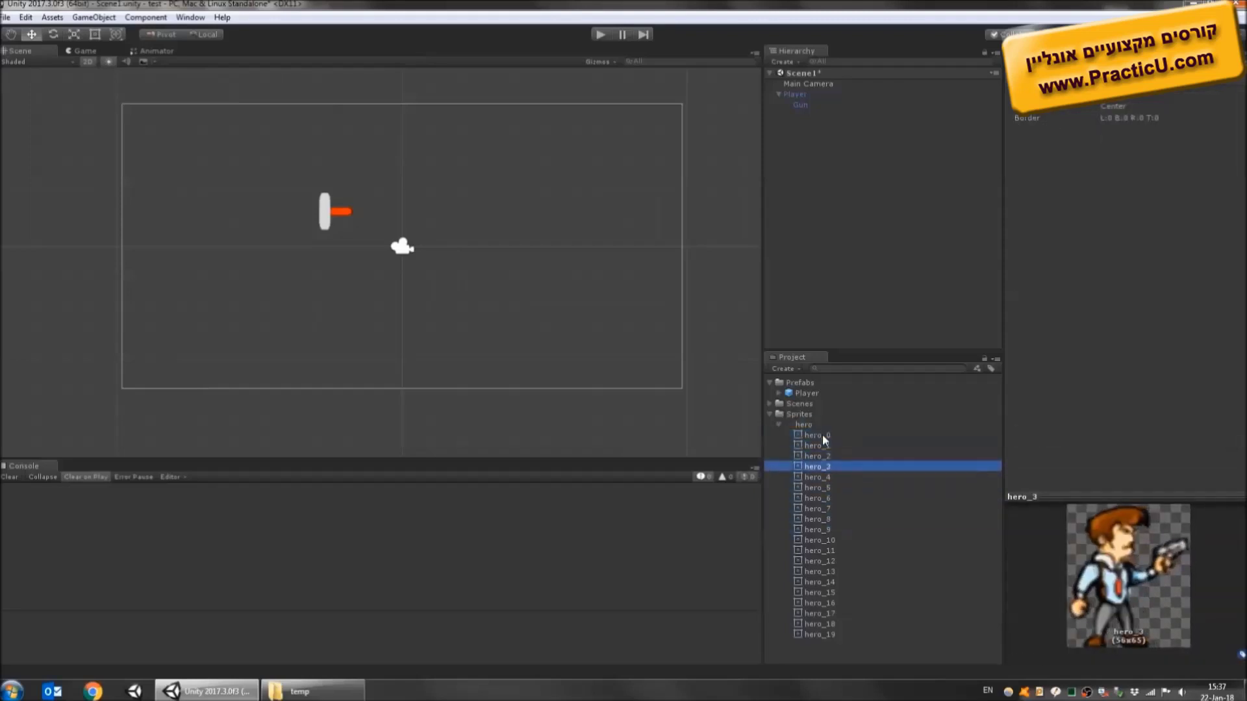
pyautogui.press('Down')
pyautogui.press('Down')
pyautogui.press('Down')
pyautogui.press('Up')
pyautogui.press('Up')
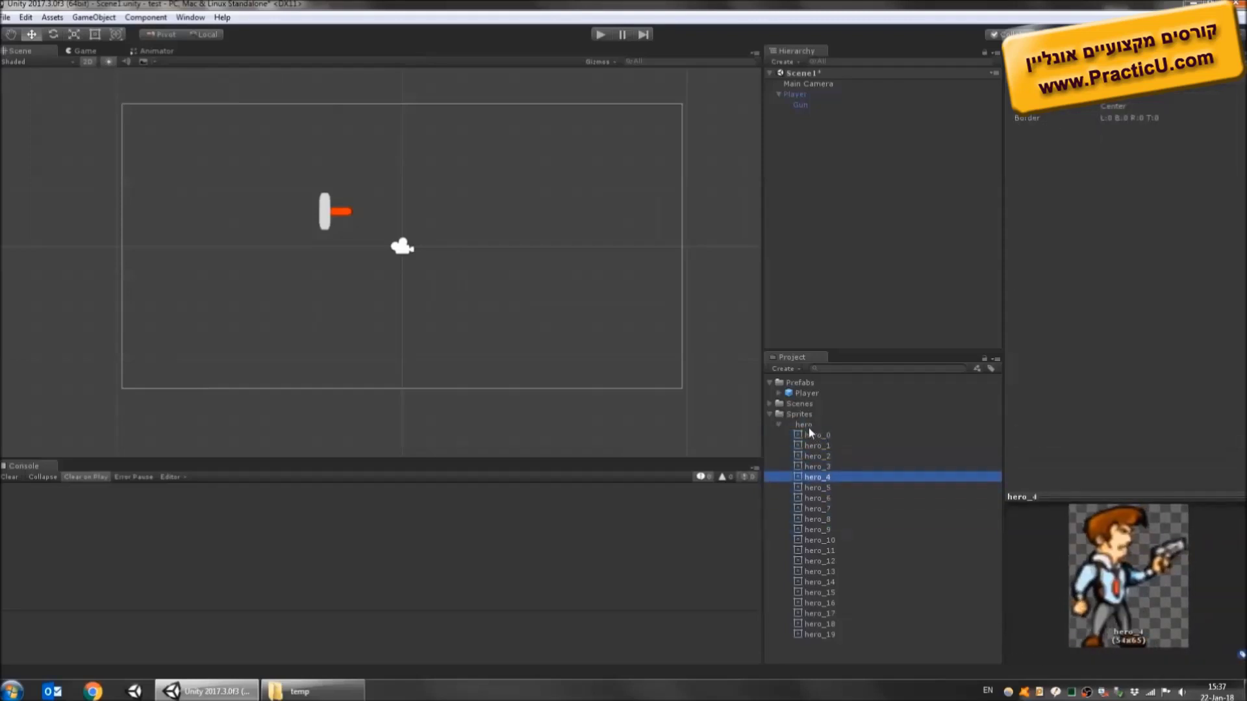
# Reslice the hero sheet in the Sprite Editor using Grid By Cell Count with 8 columns and 3 rows, and apply the slices.
pyautogui.click(808, 426)
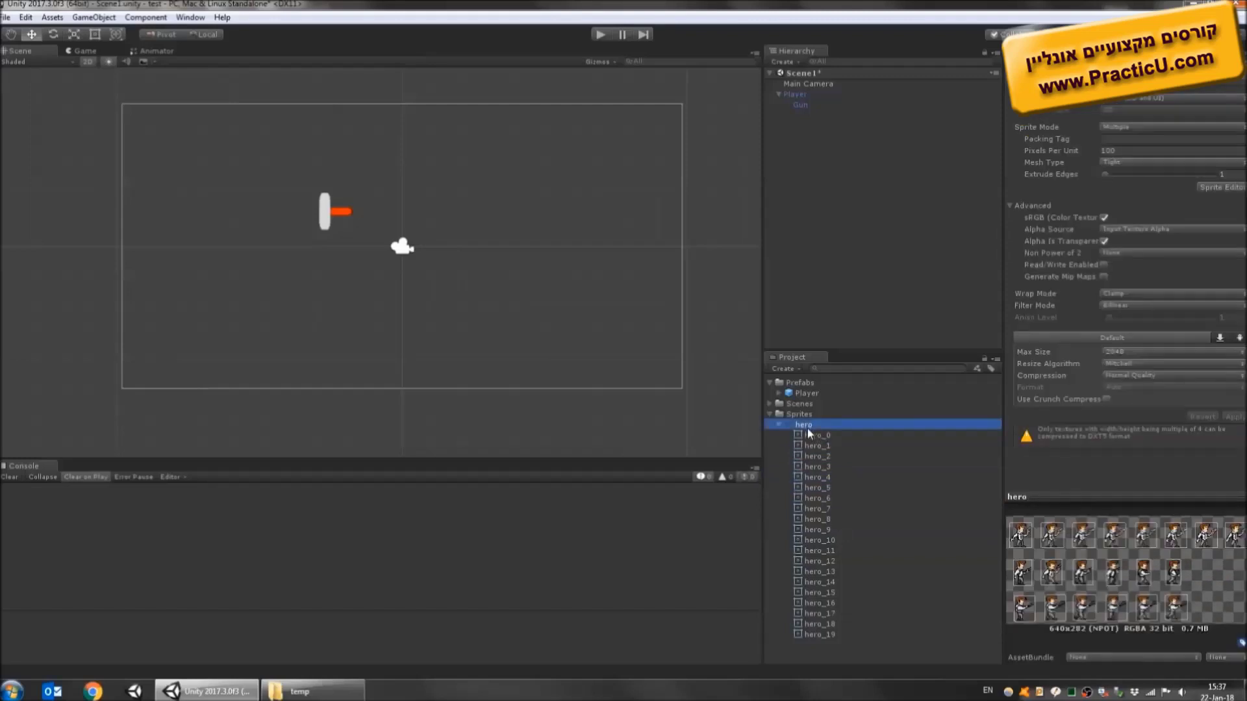
pyautogui.click(1221, 188)
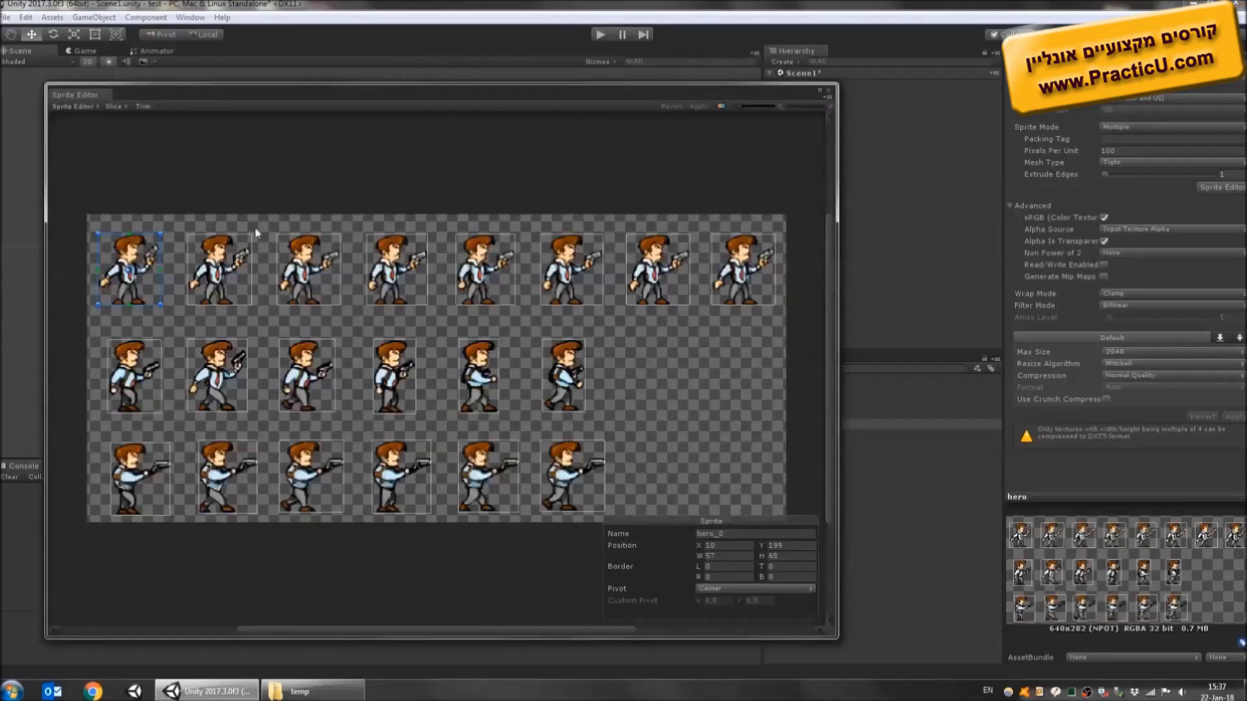
pyautogui.click(116, 106)
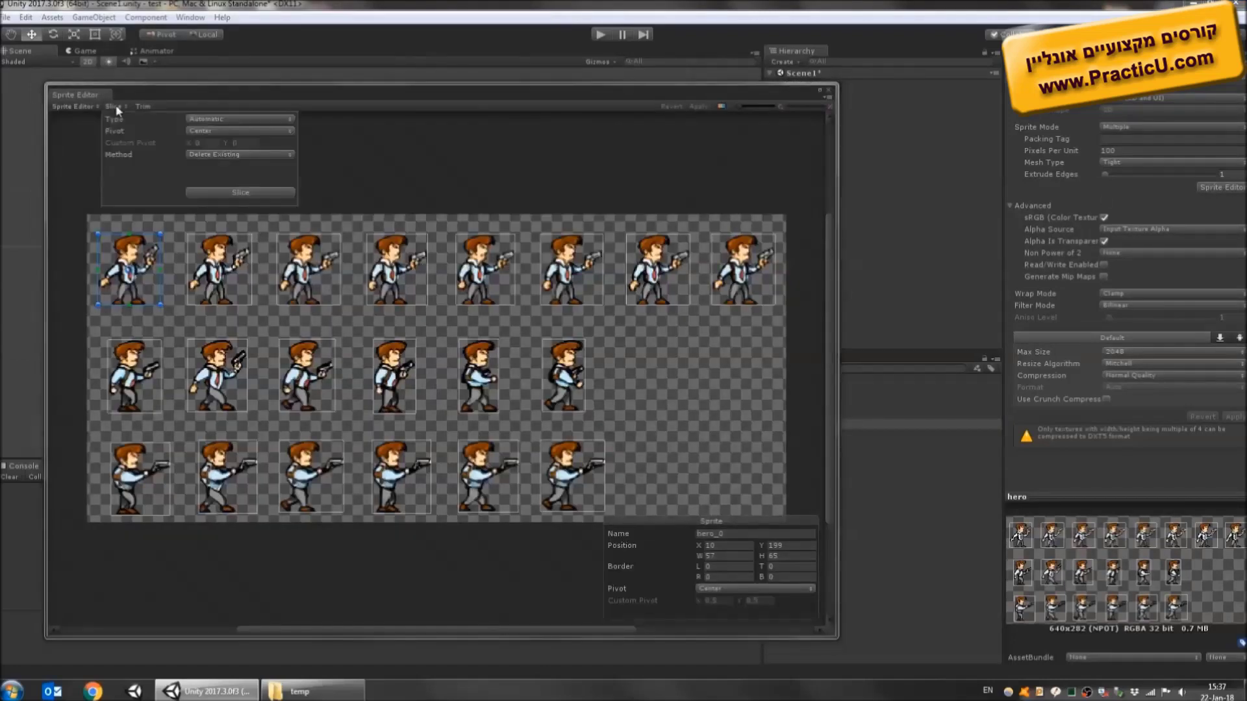
pyautogui.click(216, 120)
pyautogui.click(259, 162)
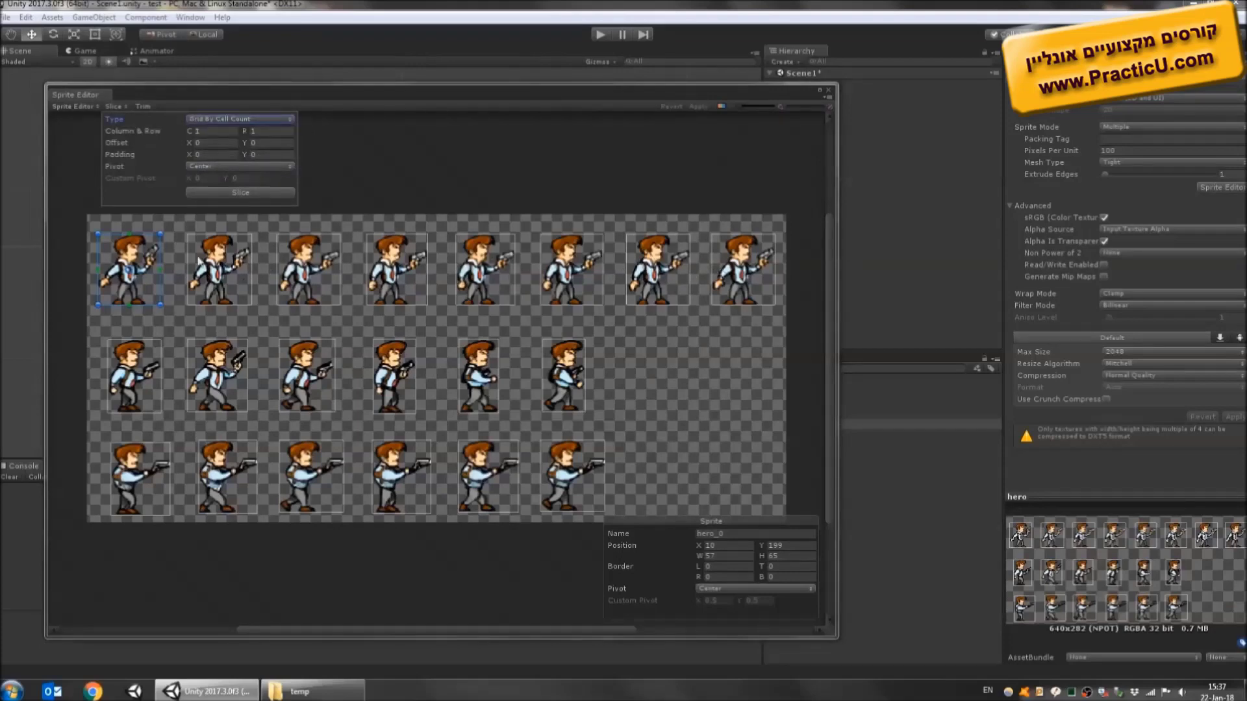
pyautogui.click(235, 131)
pyautogui.write('8')
pyautogui.press('Tab')
pyautogui.write('3')
pyautogui.click(240, 193)
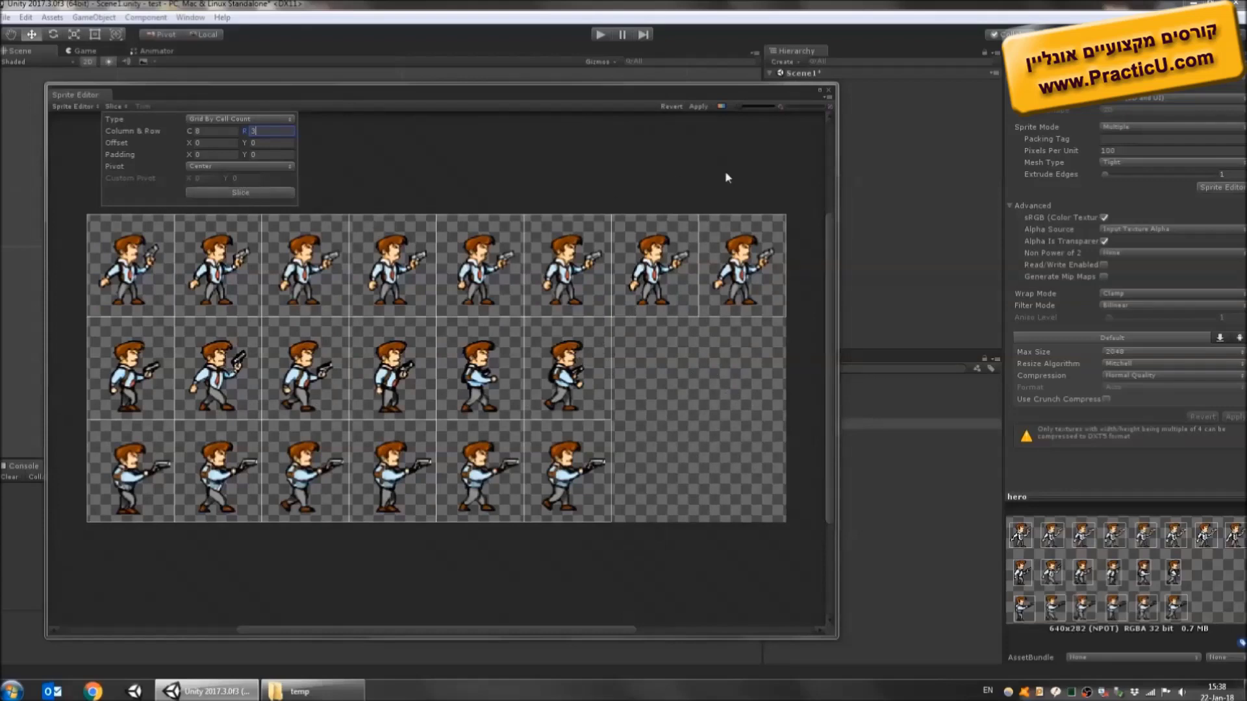
pyautogui.click(701, 111)
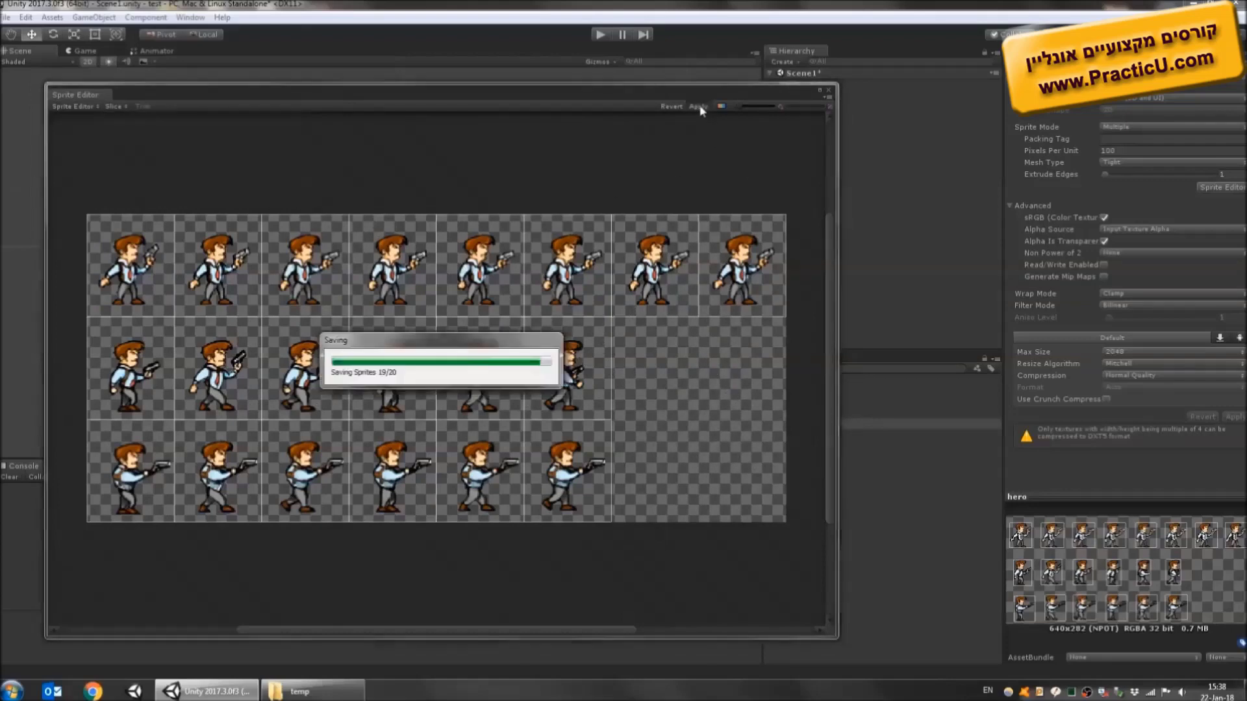
pyautogui.click(829, 93)
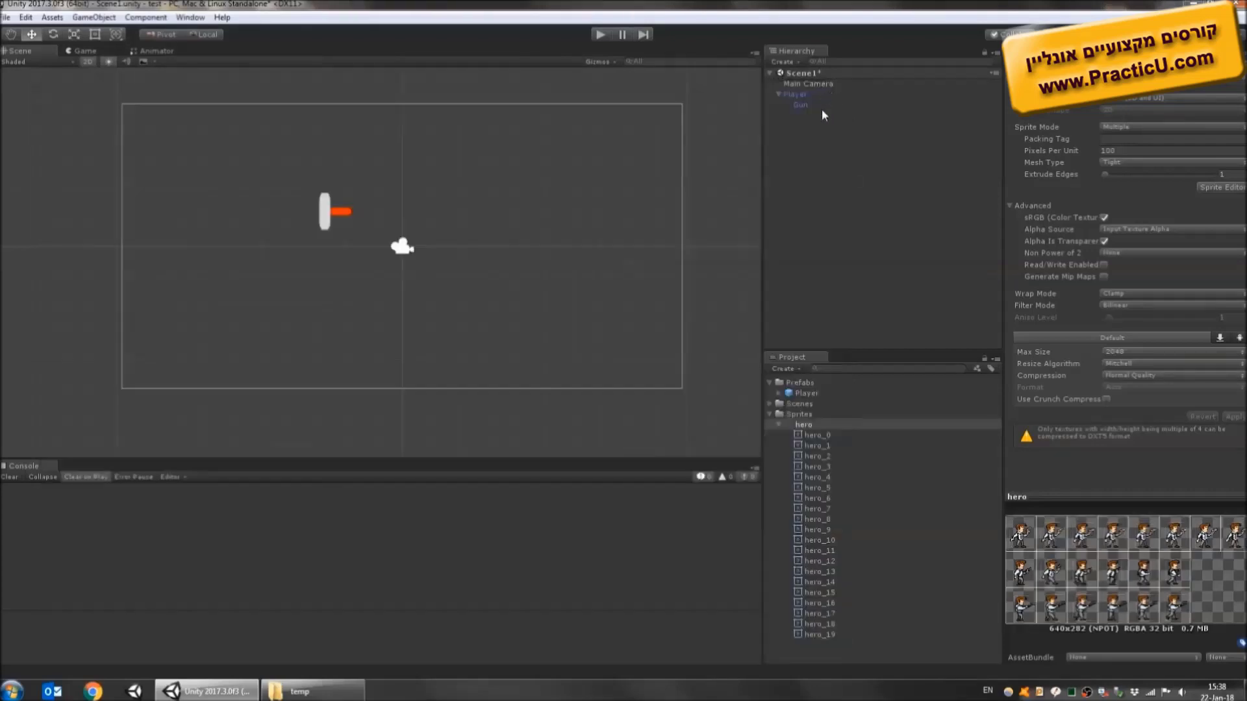
# Cycle repeatedly through the grid-sliced sprites hero_0 to hero_9 to examine the character's alignment between frames.
pyautogui.click(813, 435)
pyautogui.press('Down')
pyautogui.press('Down')
pyautogui.press('Down')
pyautogui.press('Down')
pyautogui.press('Down')
pyautogui.press('Down')
pyautogui.press('Down')
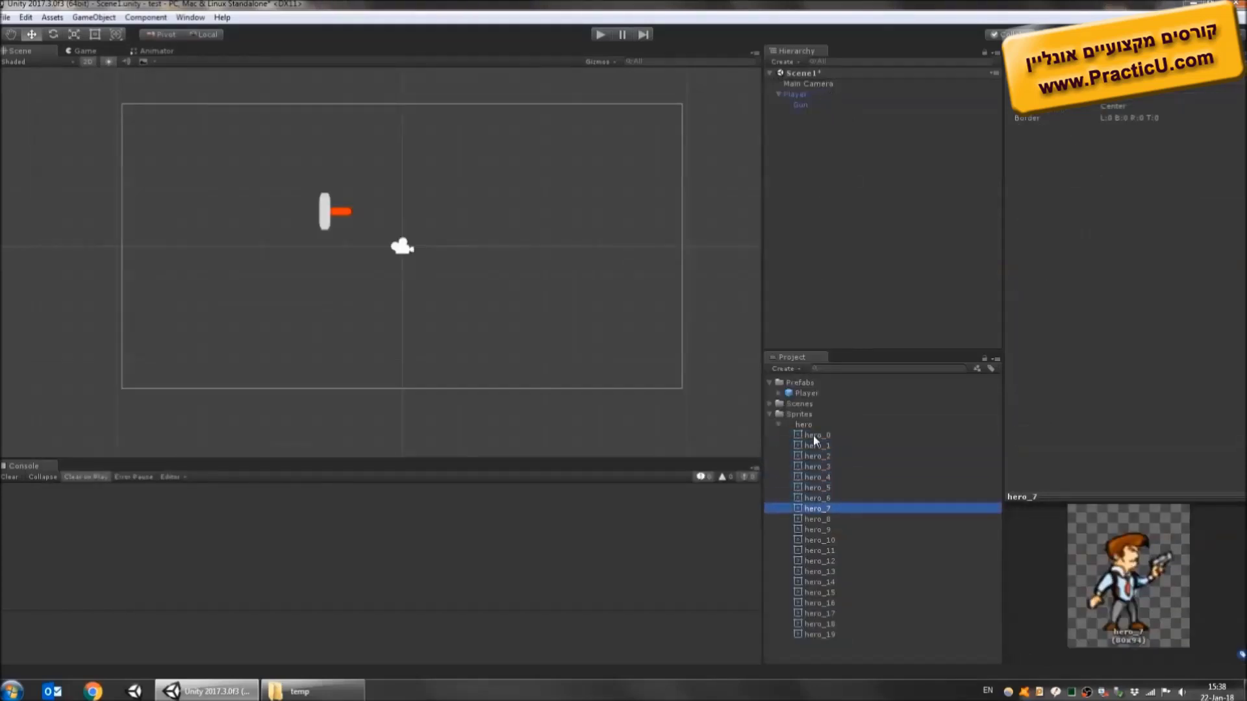
pyautogui.press('Up')
pyautogui.press('Up')
pyautogui.press('Up')
pyautogui.press('Up')
pyautogui.press('Up')
pyautogui.press('Up')
pyautogui.press('Up')
pyautogui.press('Down')
pyautogui.press('Down')
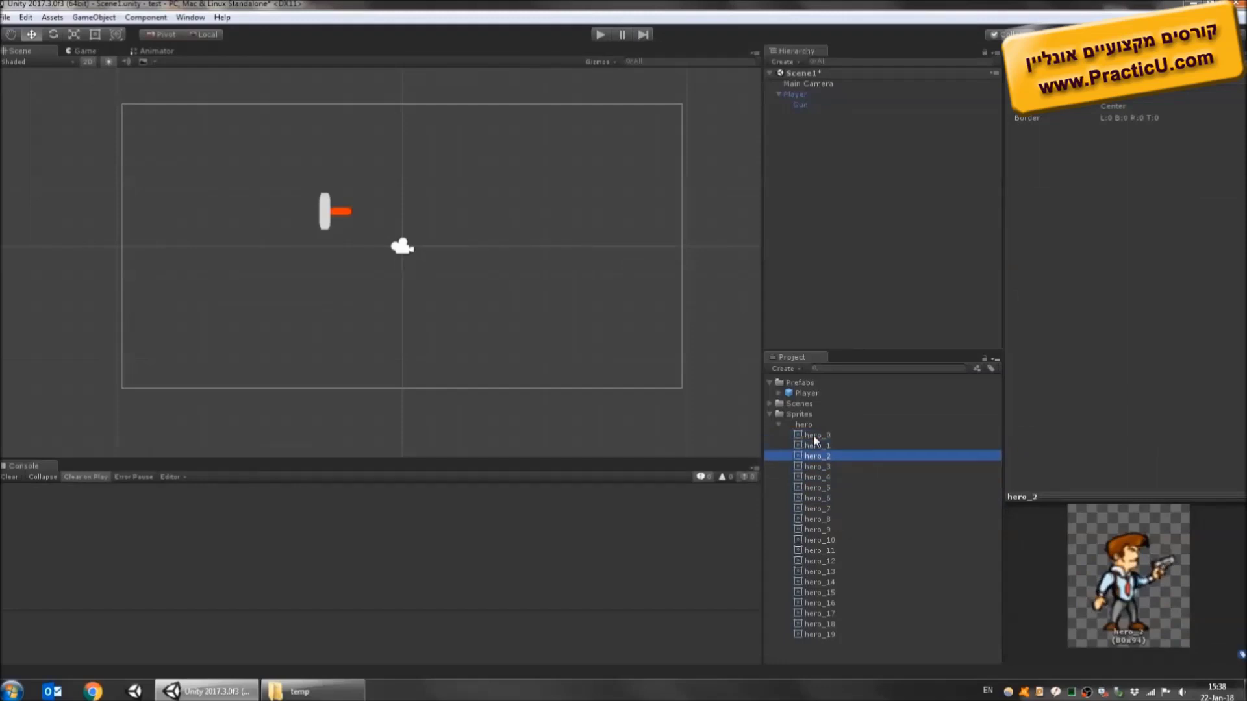
pyautogui.press('Down')
pyautogui.press('Down')
pyautogui.press('Down')
pyautogui.press('Down')
pyautogui.press('Down')
pyautogui.press('Up')
pyautogui.press('Up')
pyautogui.press('Up')
pyautogui.press('Up')
pyautogui.press('Up')
pyautogui.press('Up')
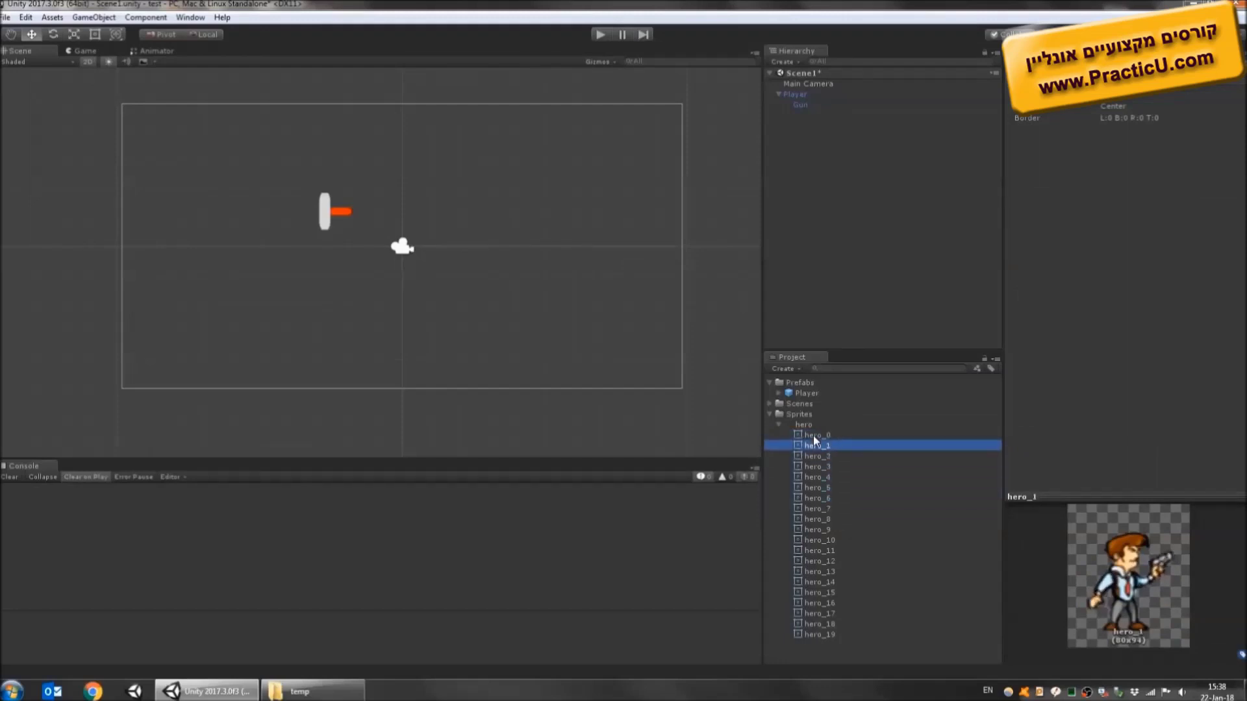
pyautogui.press('Up')
pyautogui.press('Down')
pyautogui.press('Down')
pyautogui.press('Down')
pyautogui.press('Down')
pyautogui.press('Down')
pyautogui.press('Down')
pyautogui.press('Down')
pyautogui.press('Down')
pyautogui.press('Down')
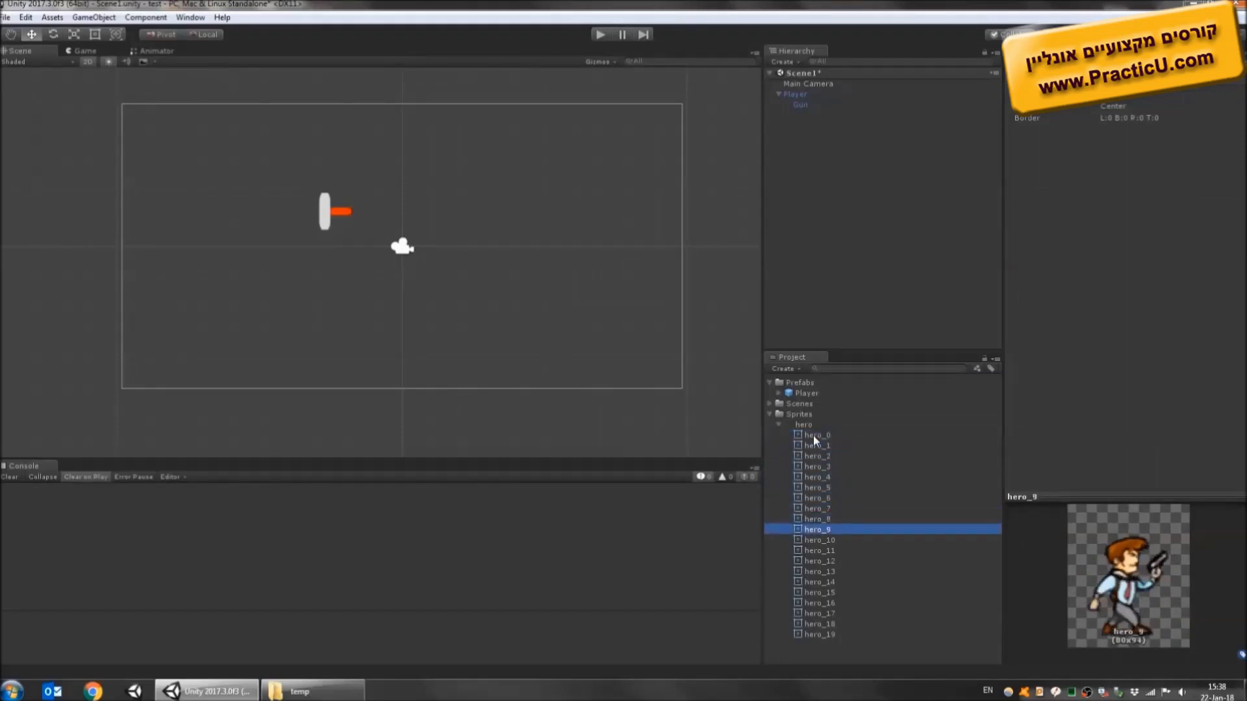
pyautogui.press('Up')
pyautogui.press('Up')
pyautogui.press('Up')
pyautogui.press('Up')
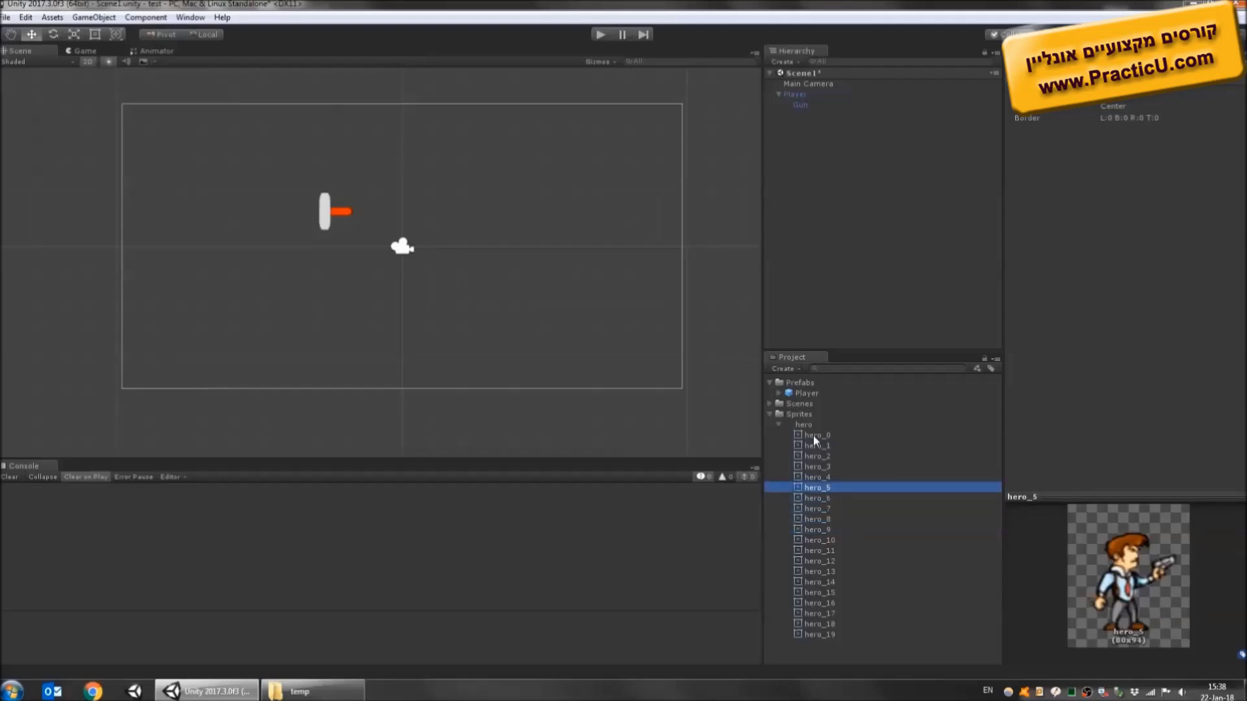
# Delete the Player object, including its Gun child, from the scene.
pyautogui.click(793, 94)
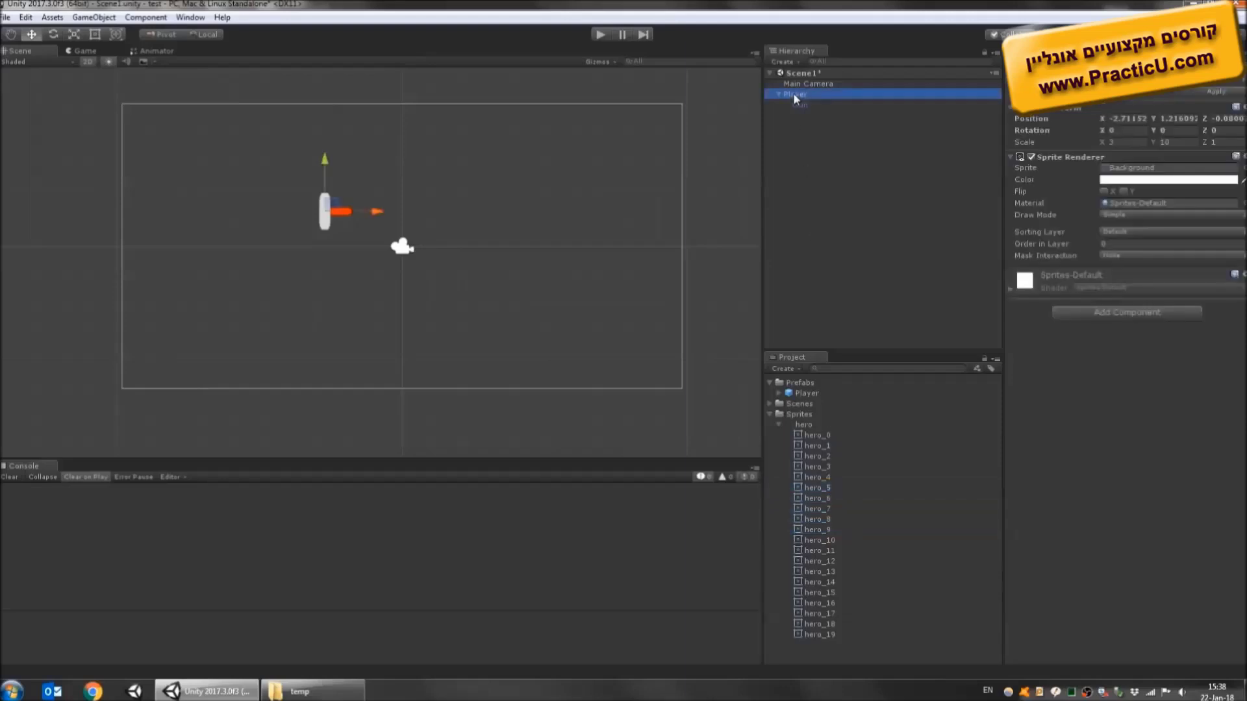
pyautogui.press('Delete')
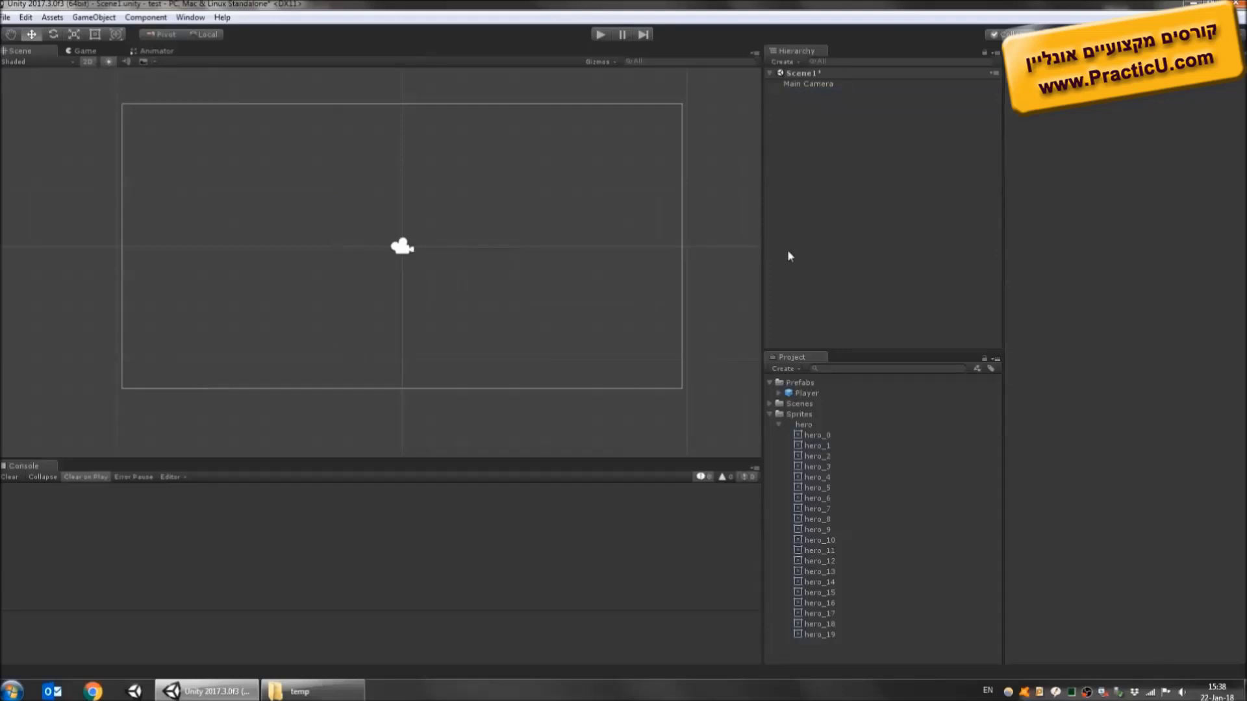
# Check the hero sheet's import settings and the Main Camera's orthographic size.
pyautogui.click(804, 425)
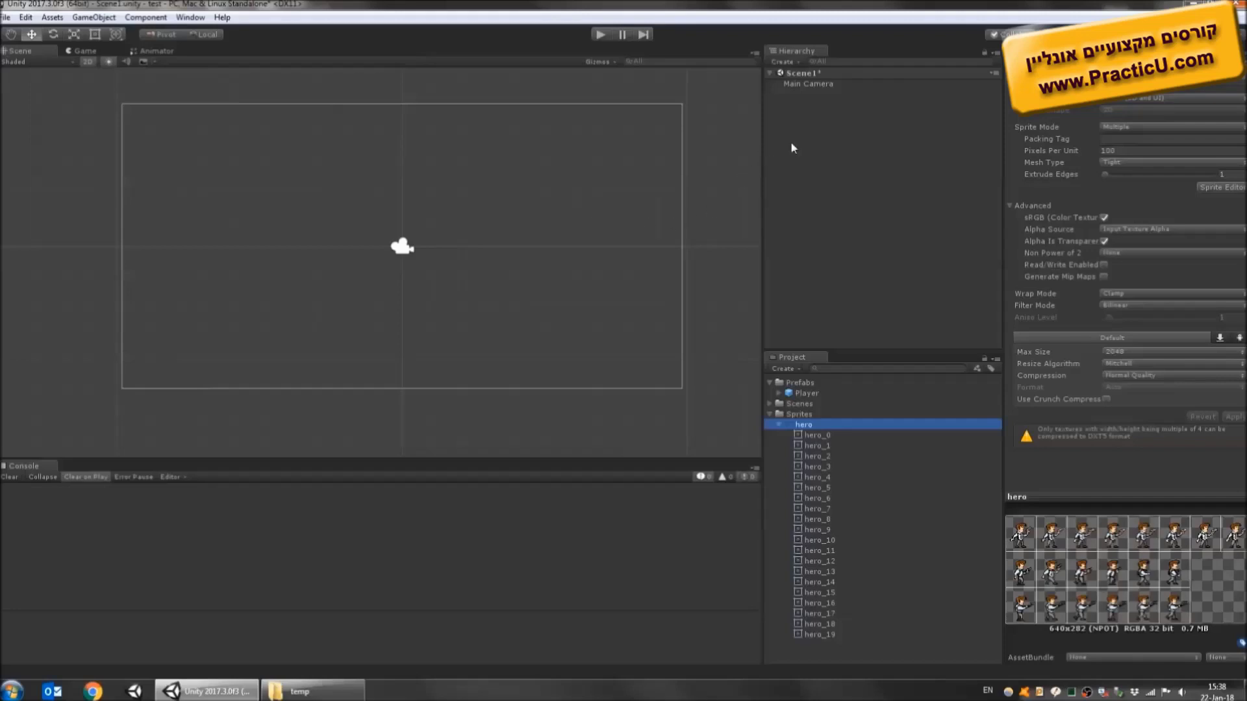
pyautogui.click(807, 87)
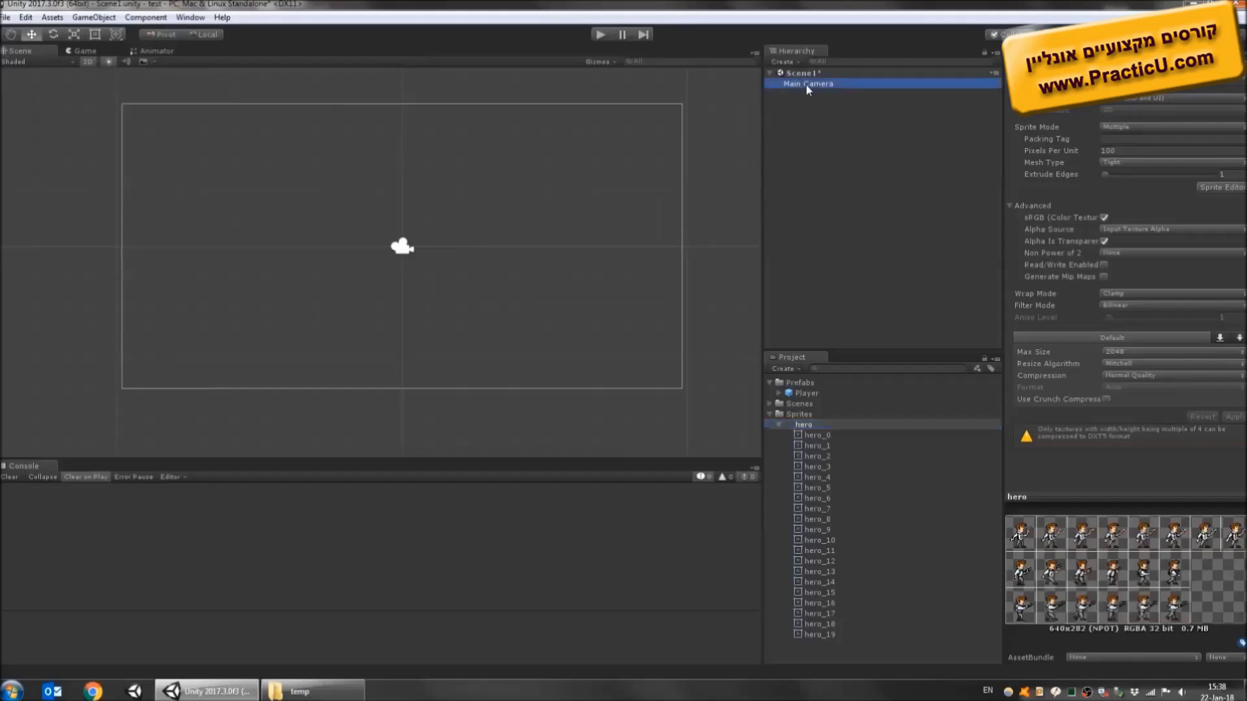
pyautogui.click(1123, 208)
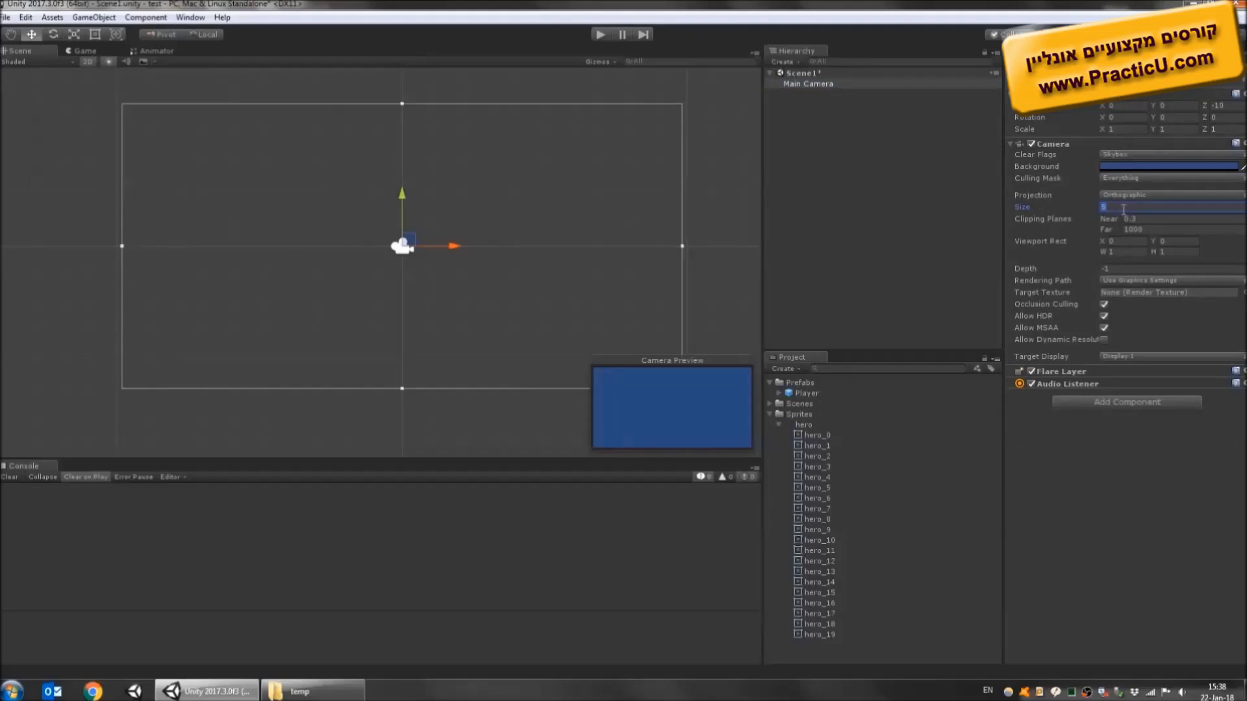
pyautogui.click(331, 137)
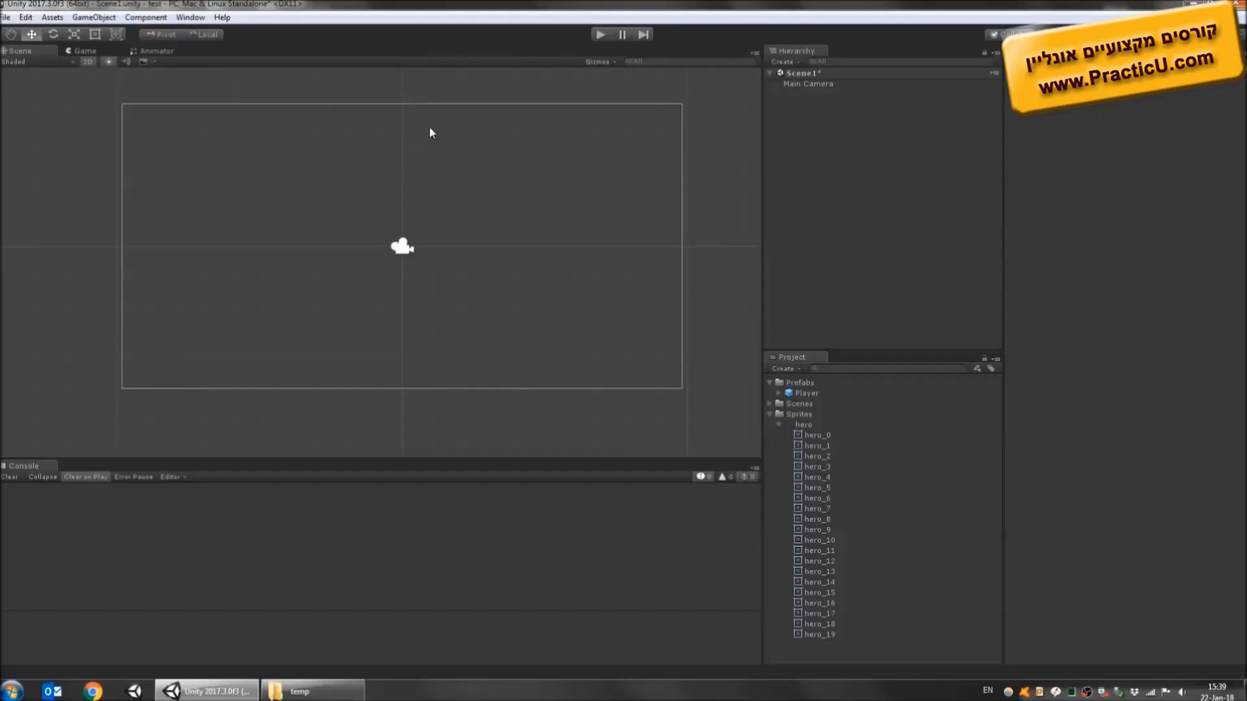
# Try a Main Camera size of 6, and set it back to 5.
pyautogui.click(808, 84)
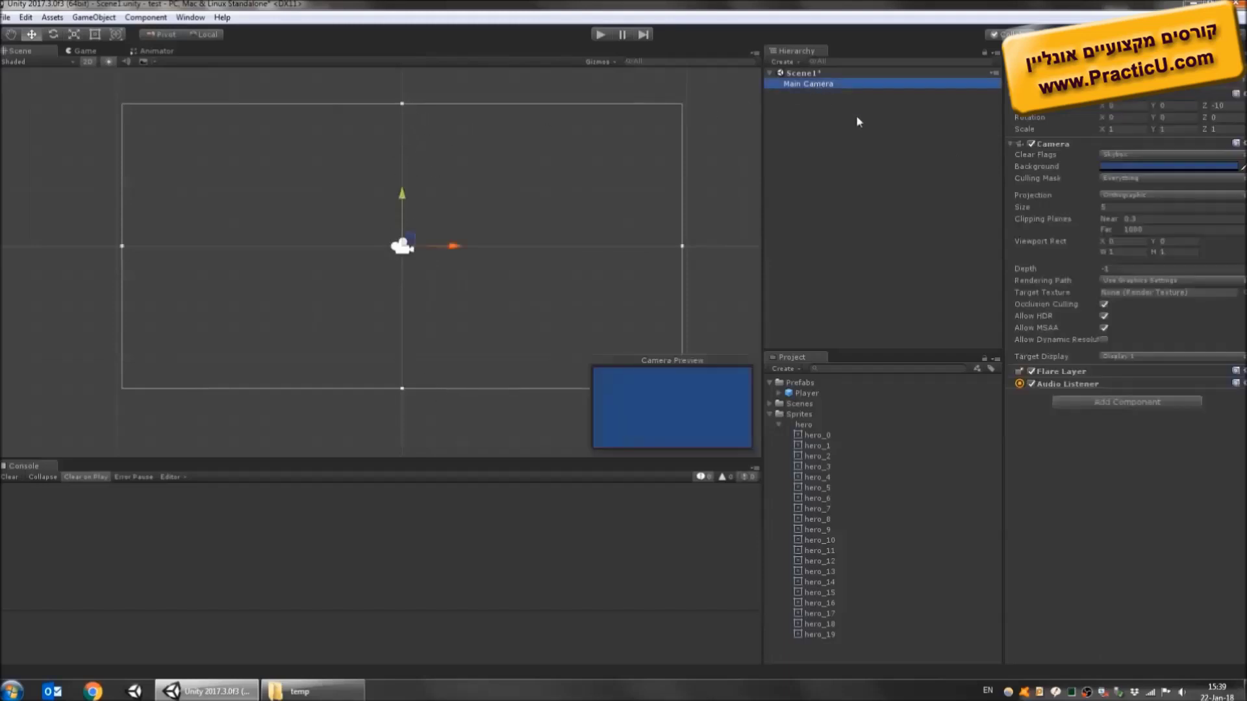
pyautogui.click(1164, 208)
pyautogui.write('6')
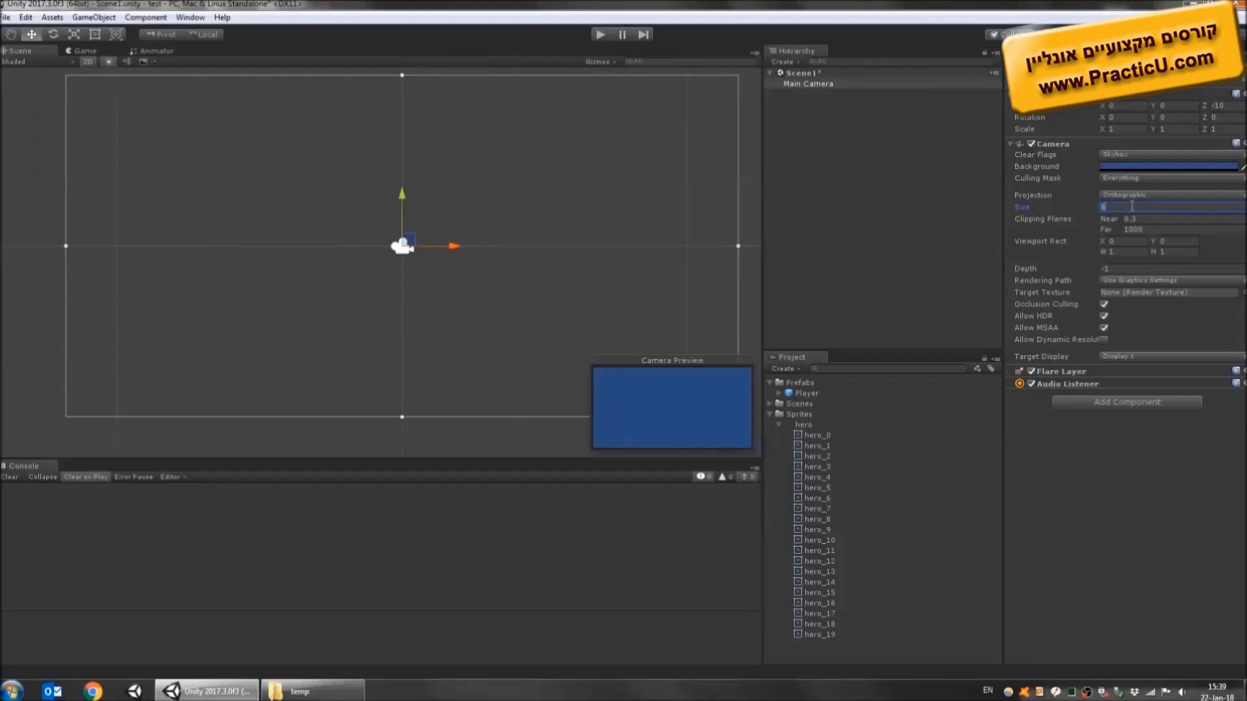
pyautogui.press('BackSpace')
pyautogui.write('5')
pyautogui.press('Tab')
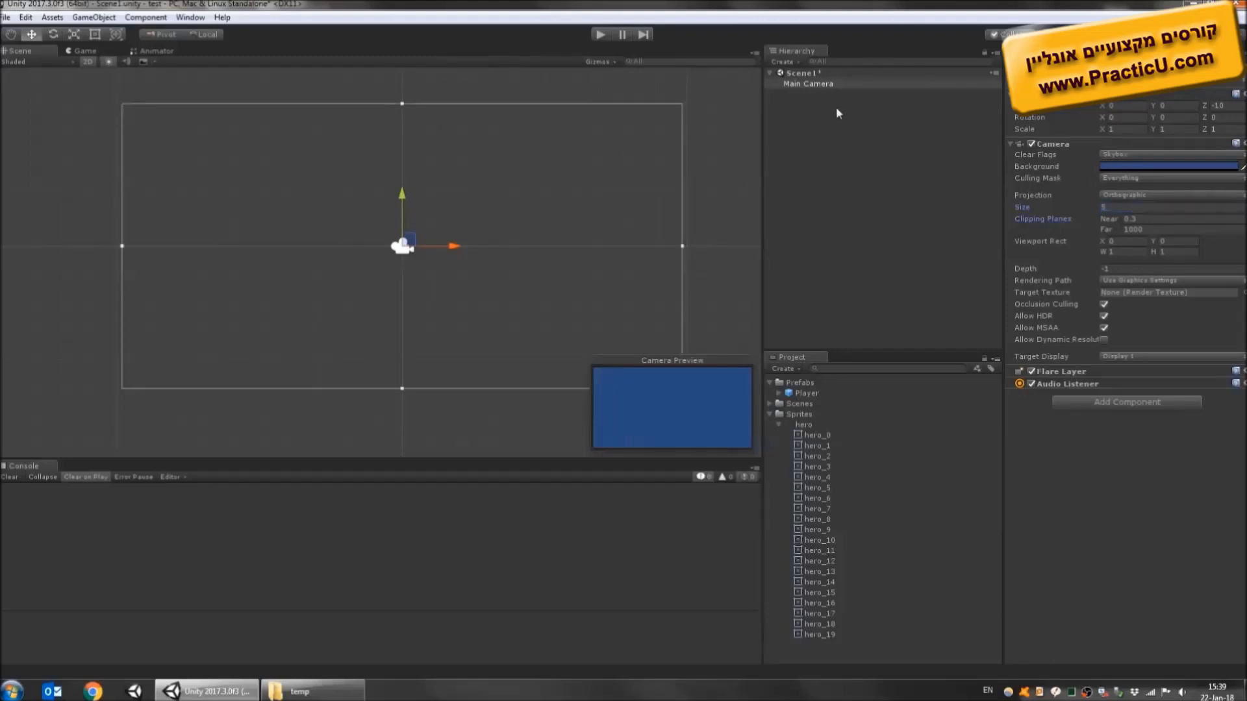
# Check the hero sheet's pixel dimensions and compute 282/3 in Calculator for the height of one frame.
pyautogui.click(803, 425)
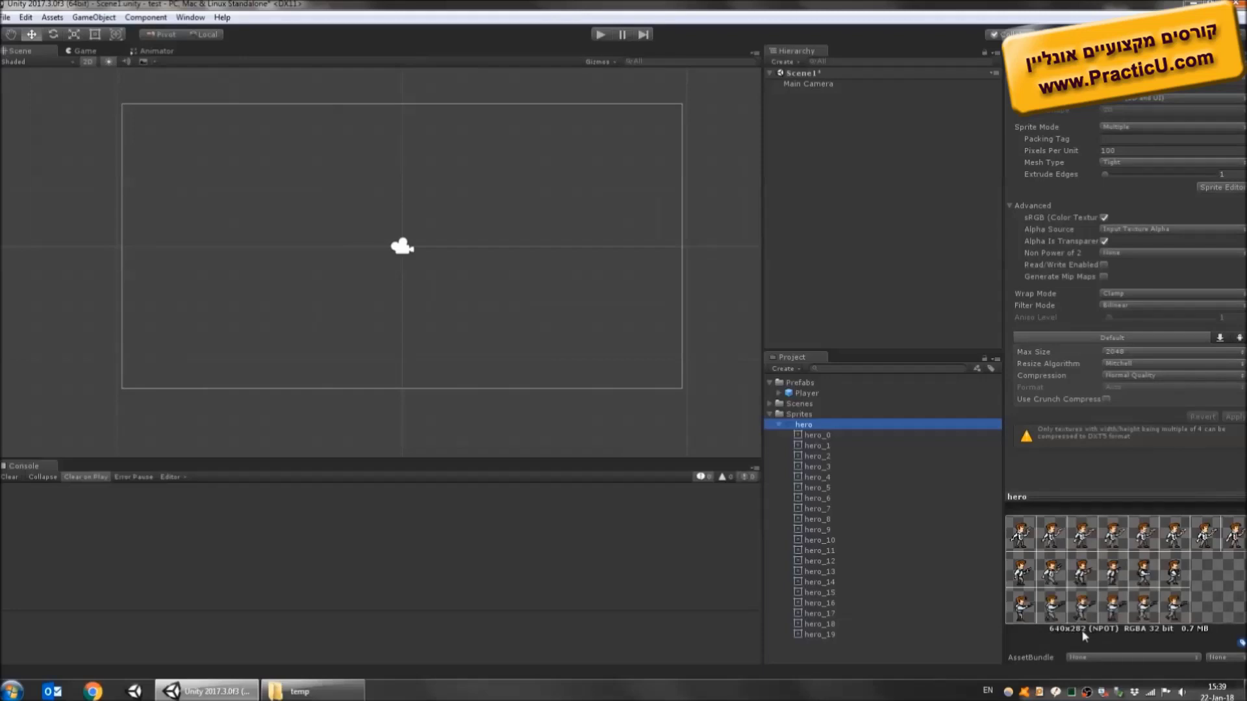
pyautogui.press('super')
pyautogui.write('calc')
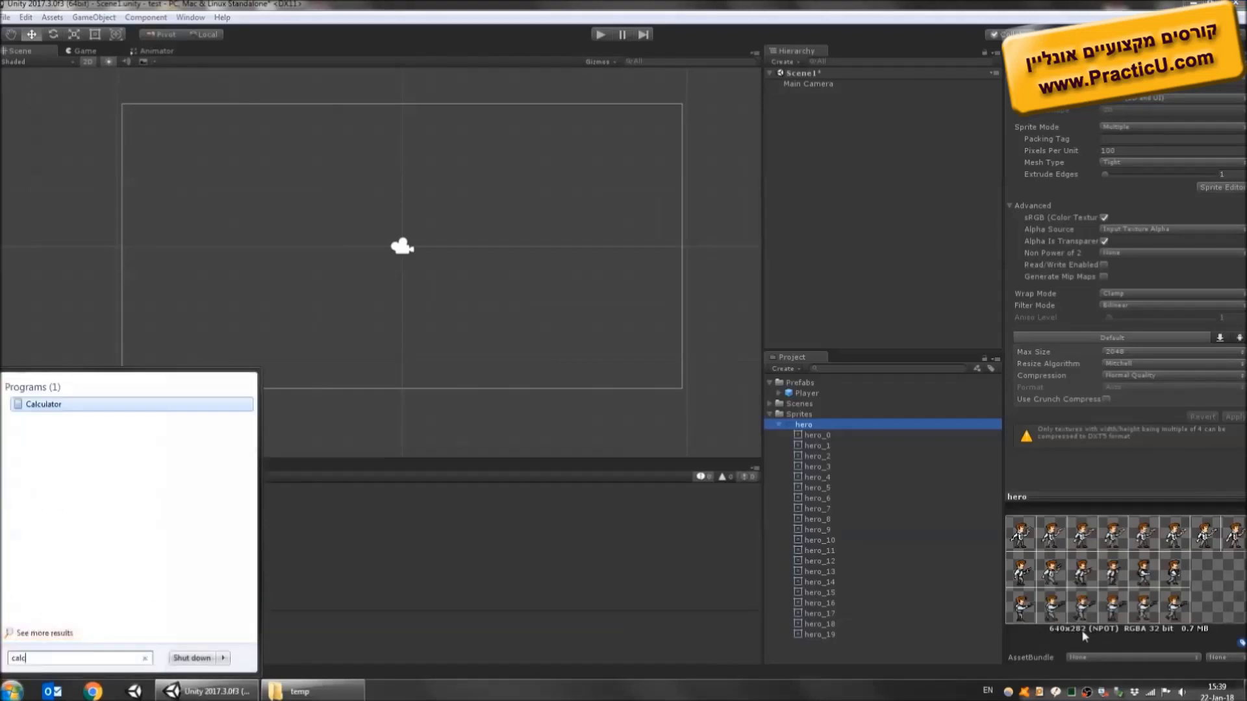
pyautogui.press('Return')
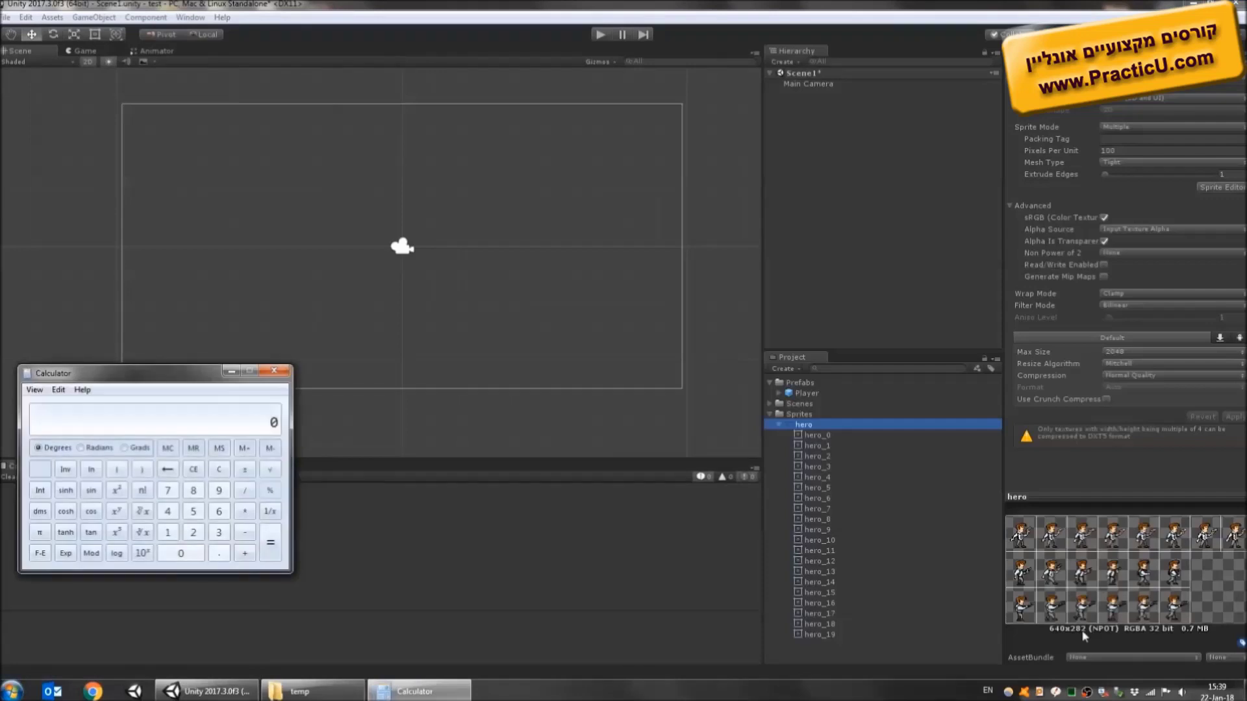
pyautogui.write('282/3')
pyautogui.press('Return')
pyautogui.click(273, 373)
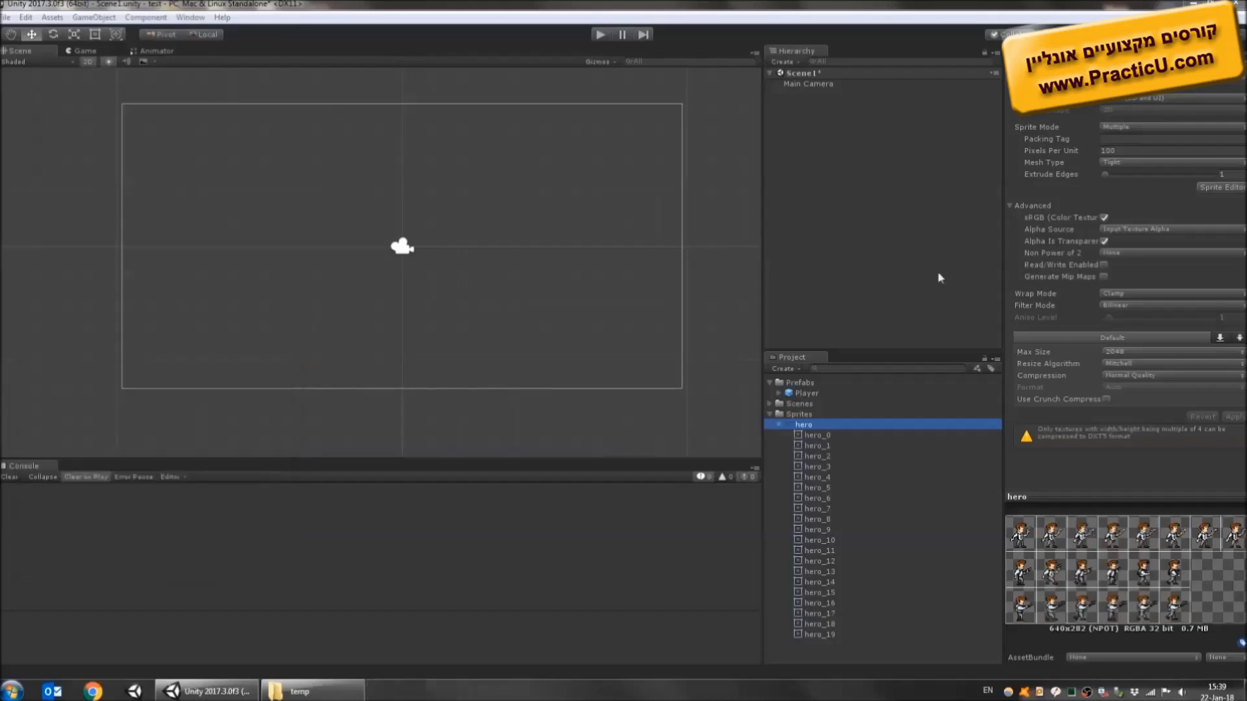
# Set the hero sheet's Pixels Per Unit to 64 and apply the import settings.
pyautogui.click(1135, 153)
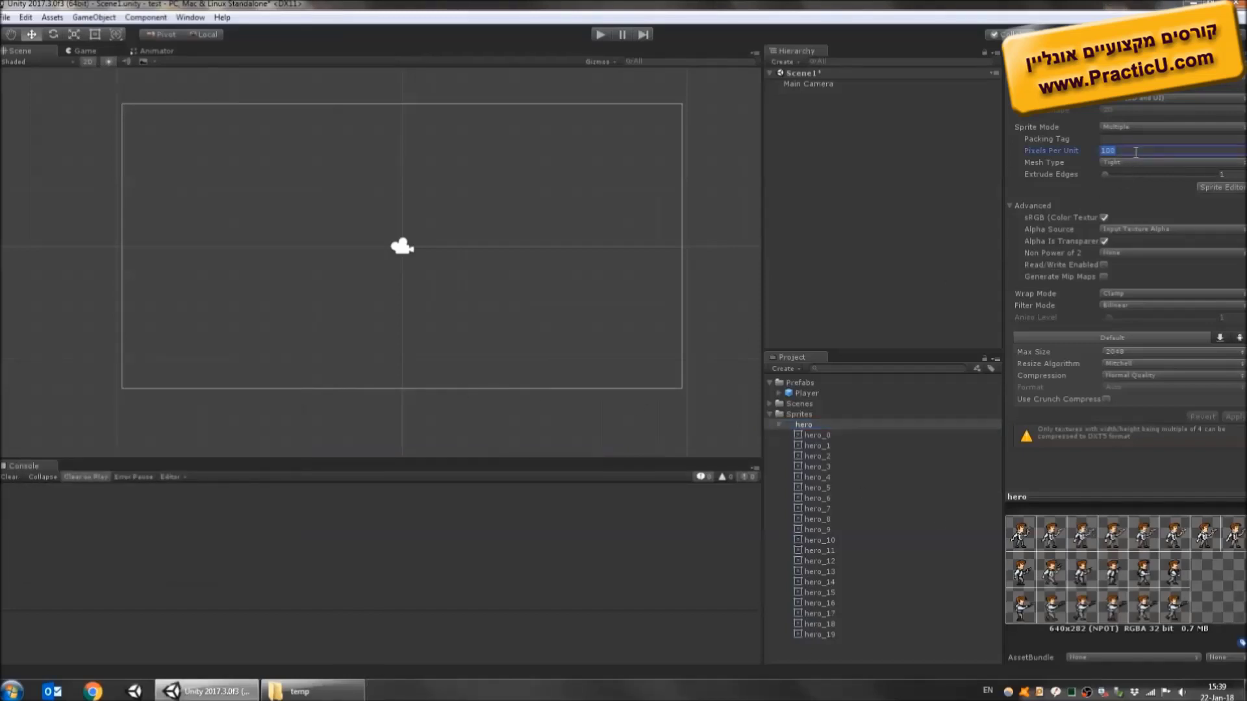
pyautogui.write('64')
pyautogui.press('Tab')
pyautogui.click(1235, 419)
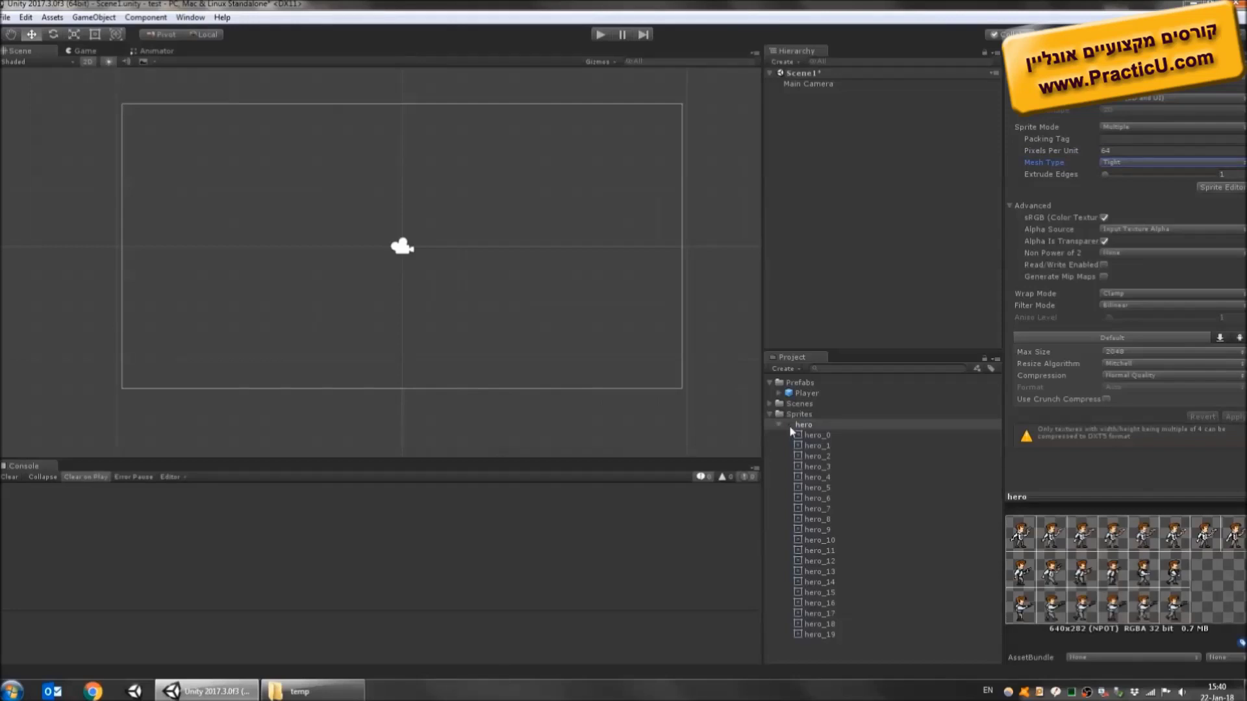
# Place the hero_0 sprite in the left part of the scene's camera frame and rename the new object Player.
pyautogui.moveTo(812, 434); pyautogui.dragTo(228, 233)
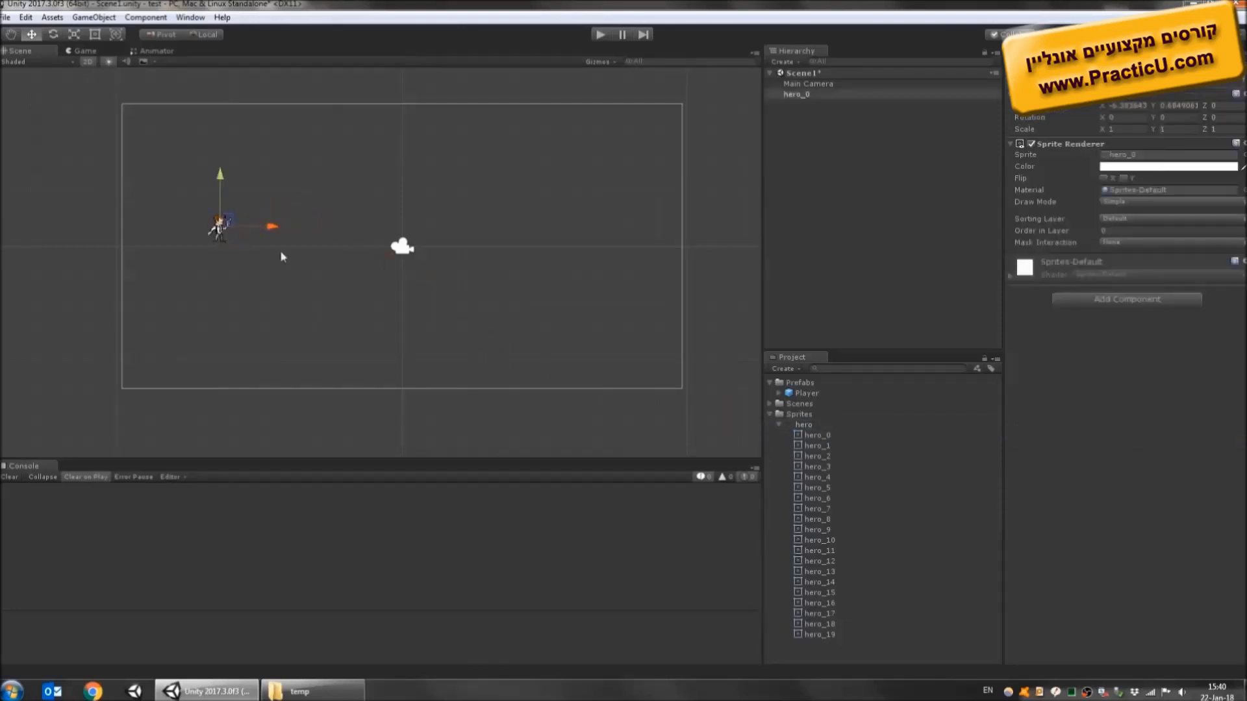
pyautogui.click(801, 94)
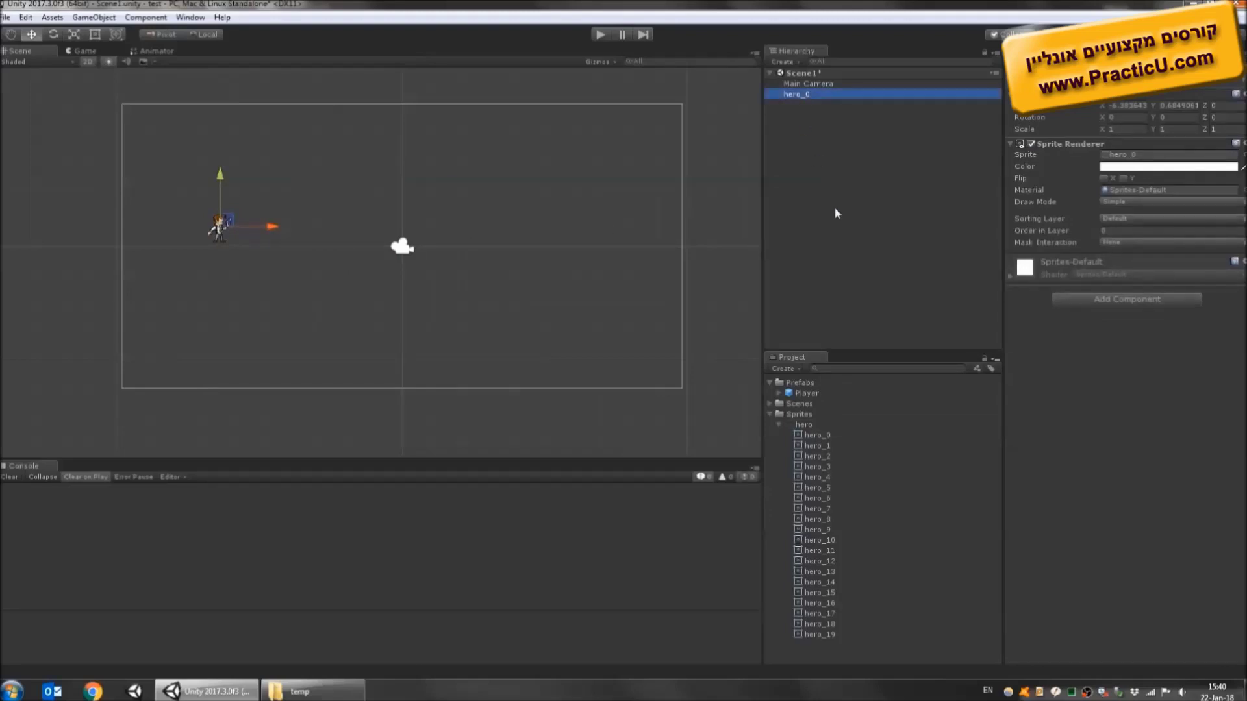
pyautogui.press('F2')
pyautogui.write('Play')
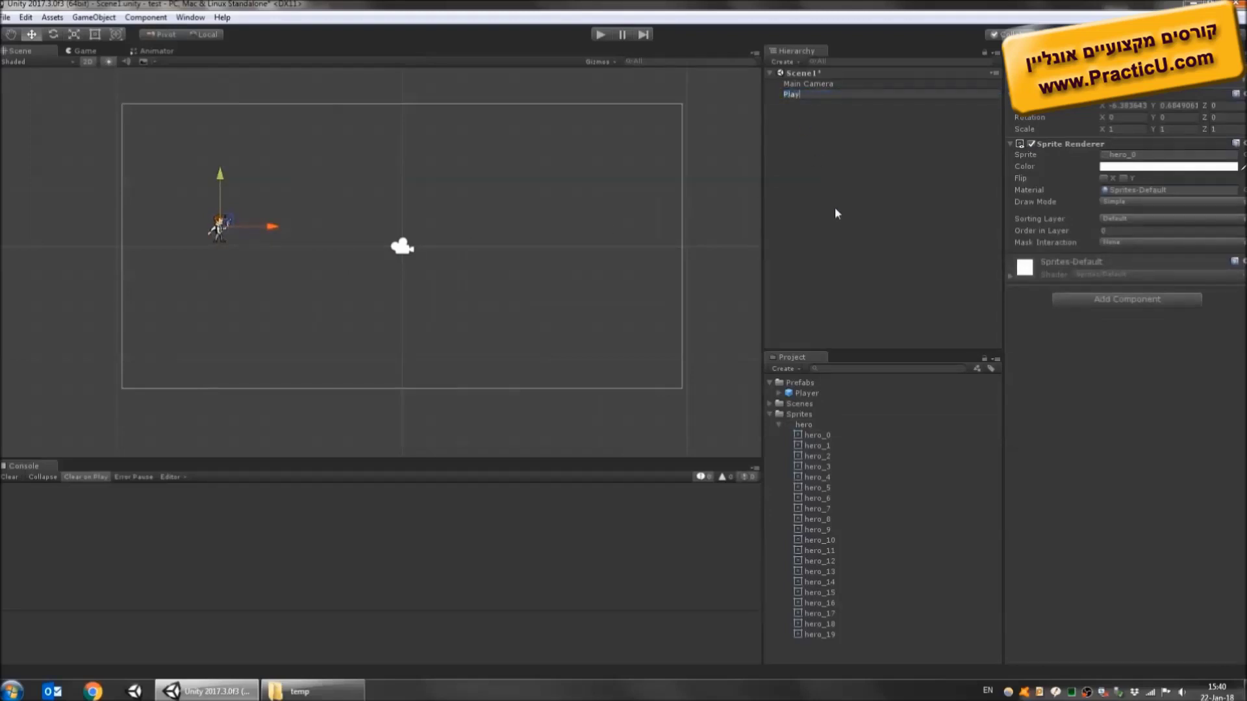
pyautogui.write('er')
pyautogui.press('Return')
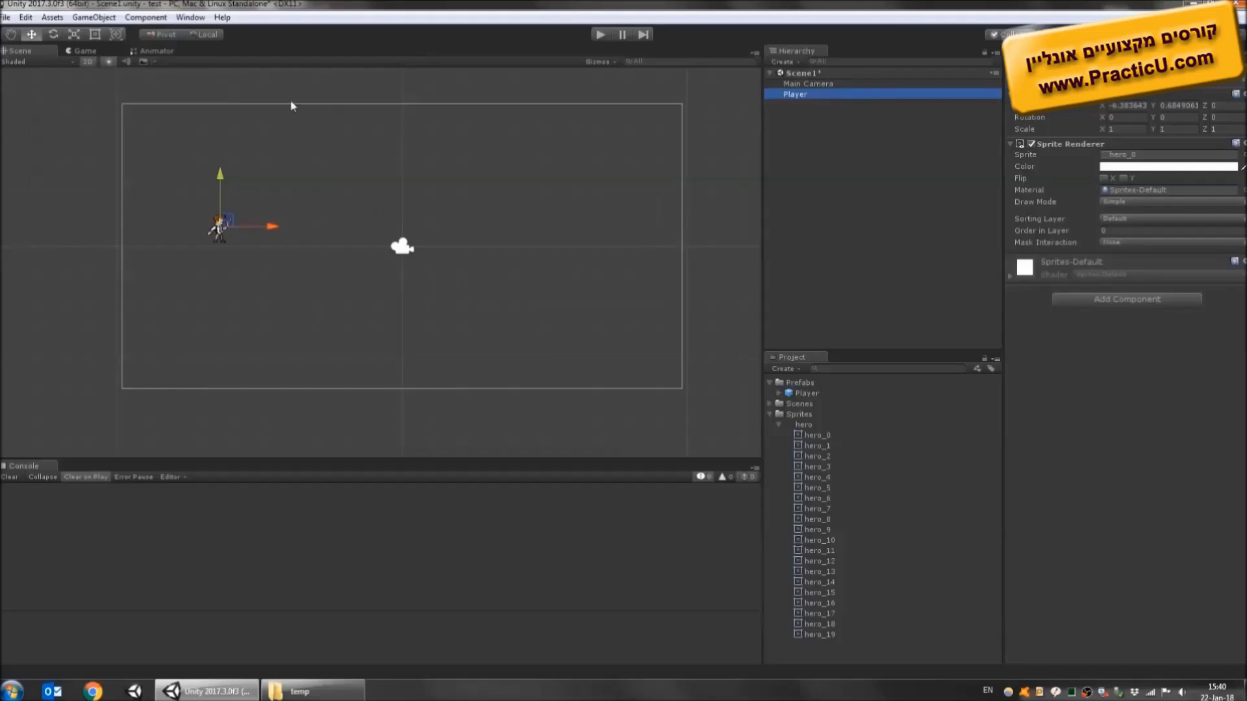
# Open the Animation window and dock it beside the Console.
pyautogui.click(190, 18)
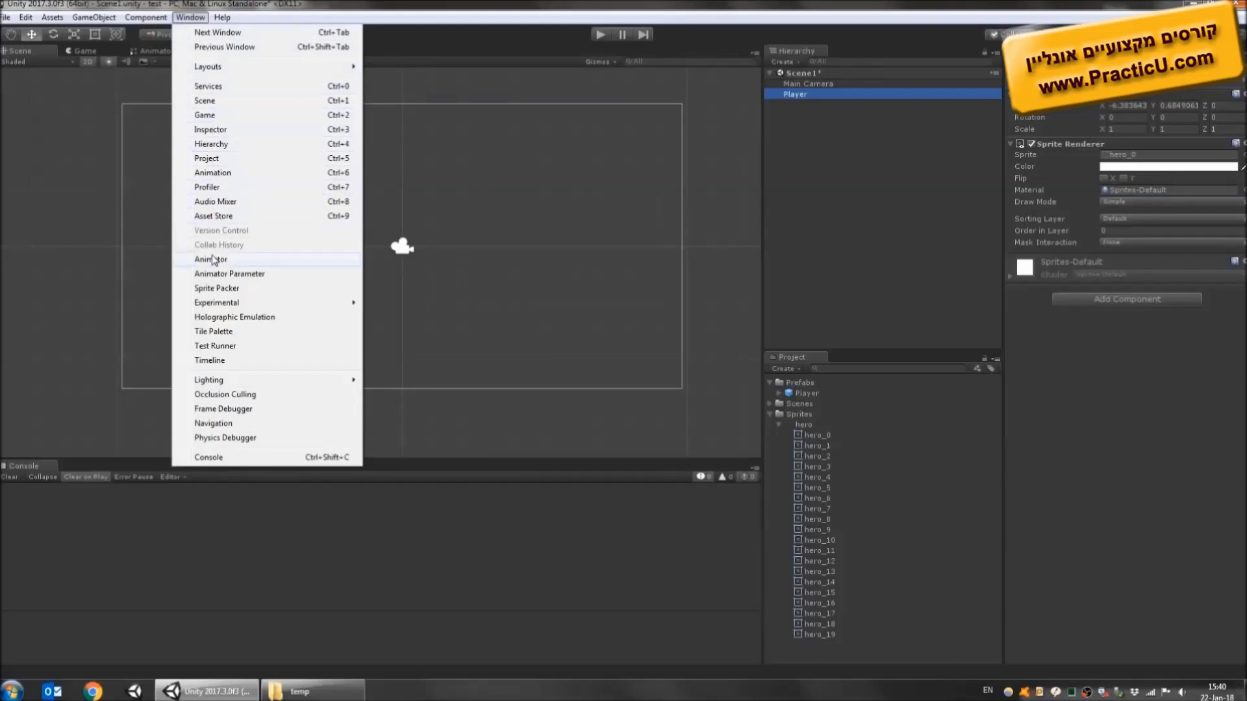
pyautogui.click(216, 173)
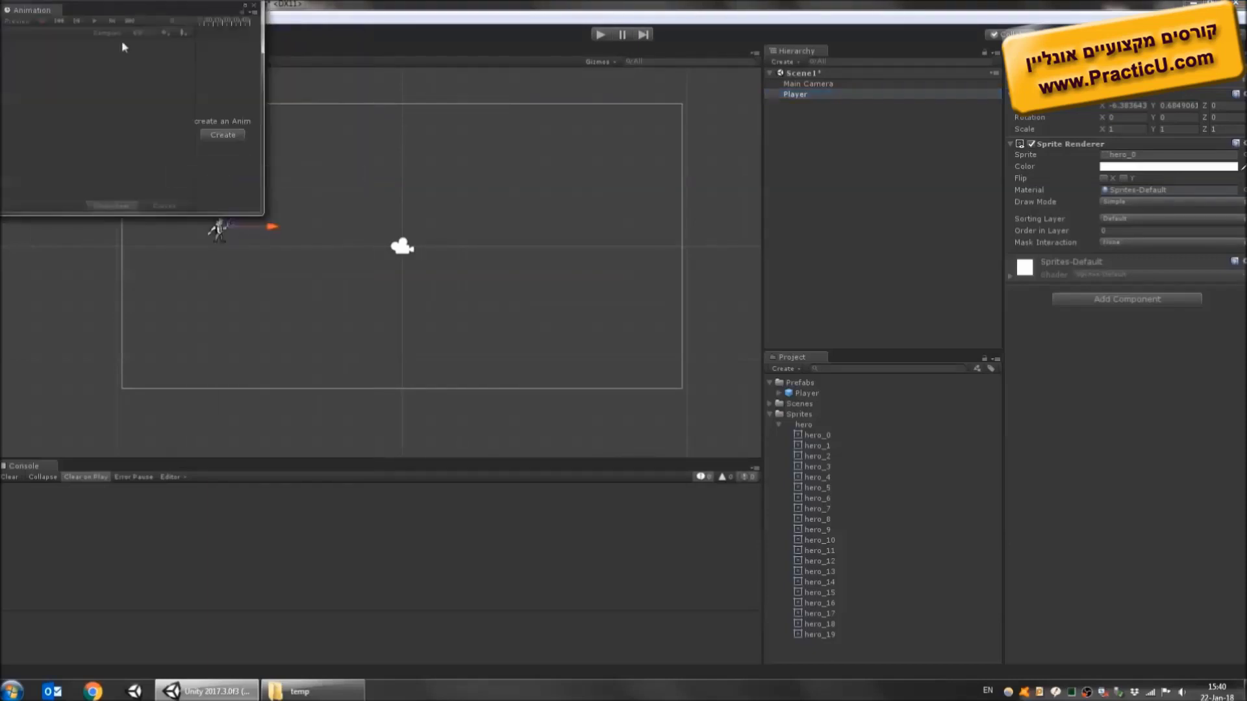
pyautogui.moveTo(36, 10); pyautogui.dragTo(76, 464)
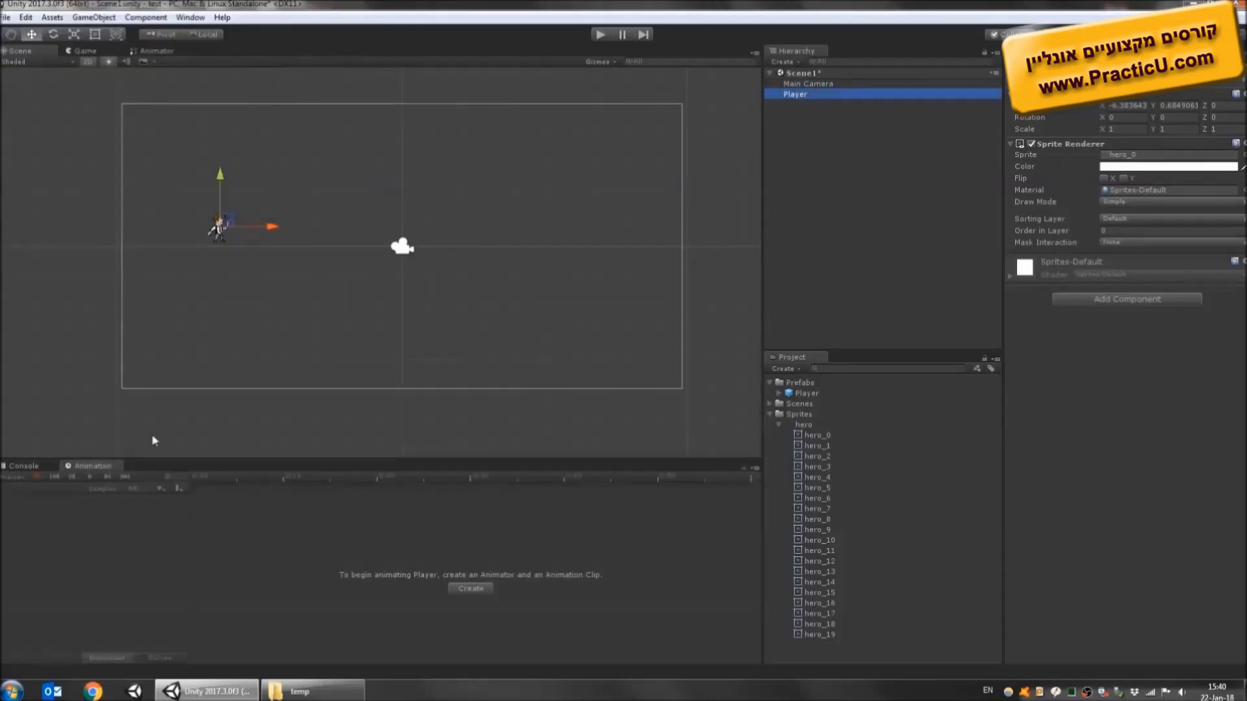
# Create an animation clip named Idle for the Player, saved in a new Animations folder inside Assets.
pyautogui.click(793, 103)
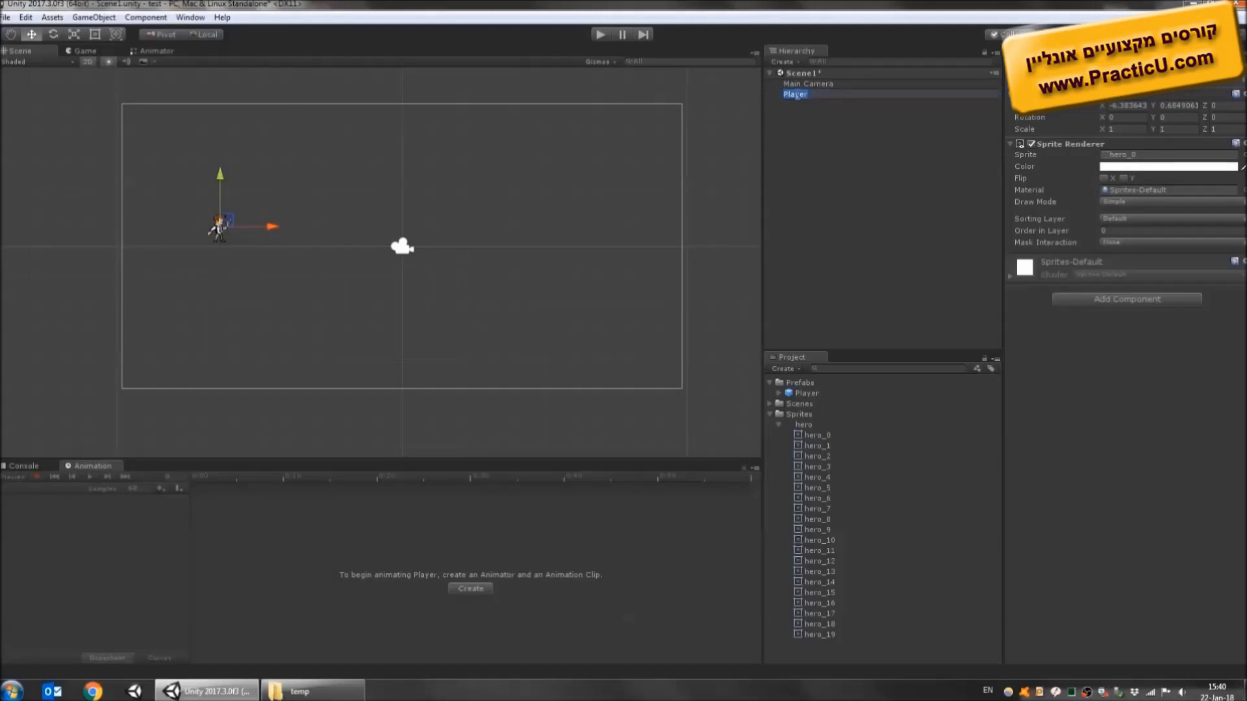
pyautogui.click(792, 96)
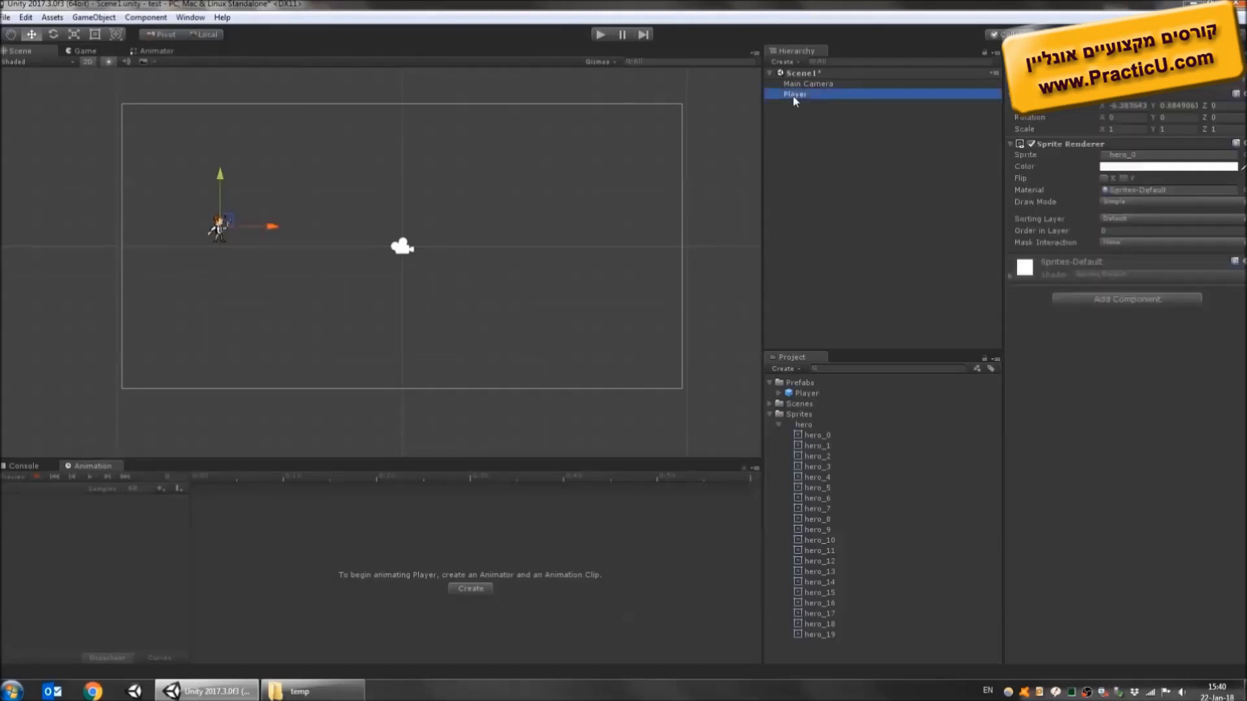
pyautogui.click(470, 589)
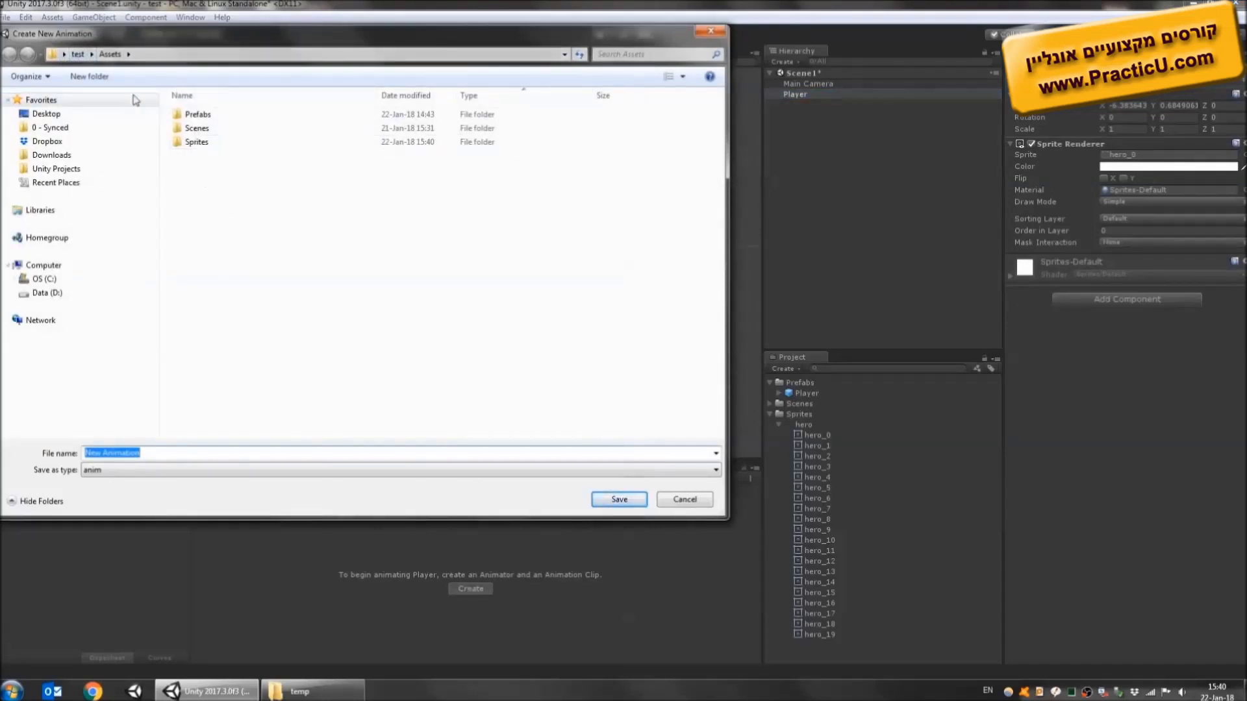
pyautogui.click(89, 77)
pyautogui.write('Anim')
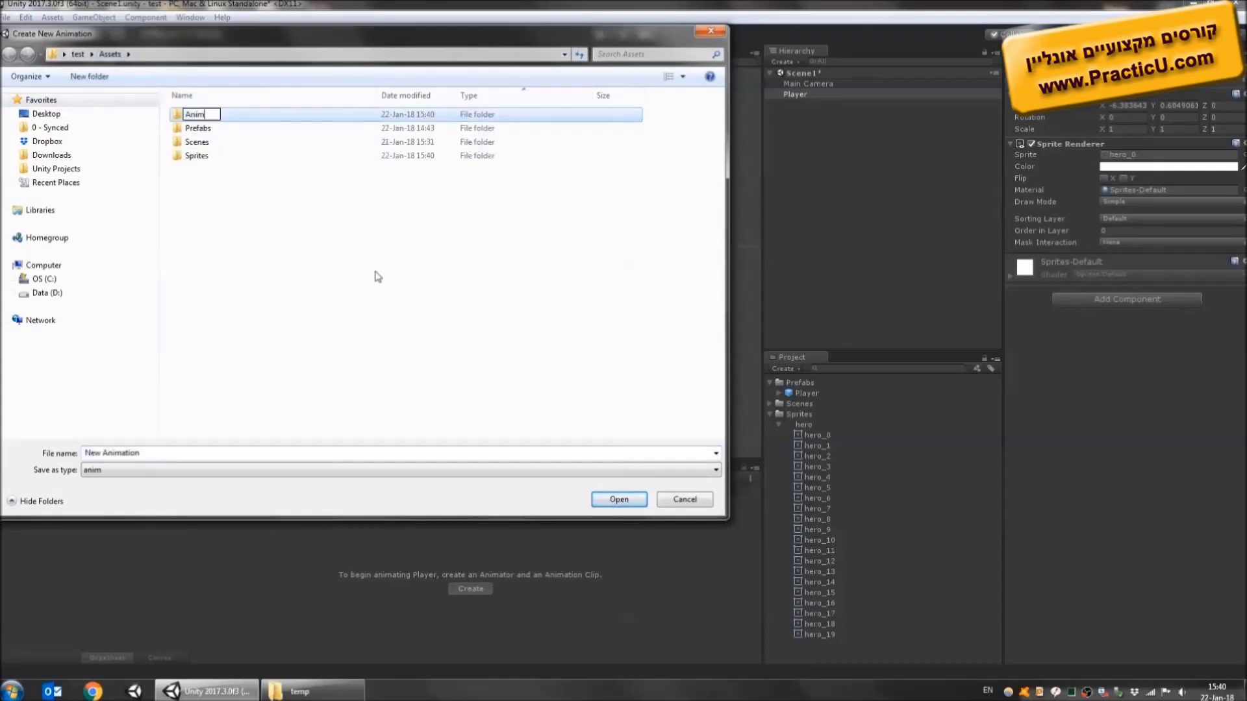
pyautogui.write('ations')
pyautogui.press('Return')
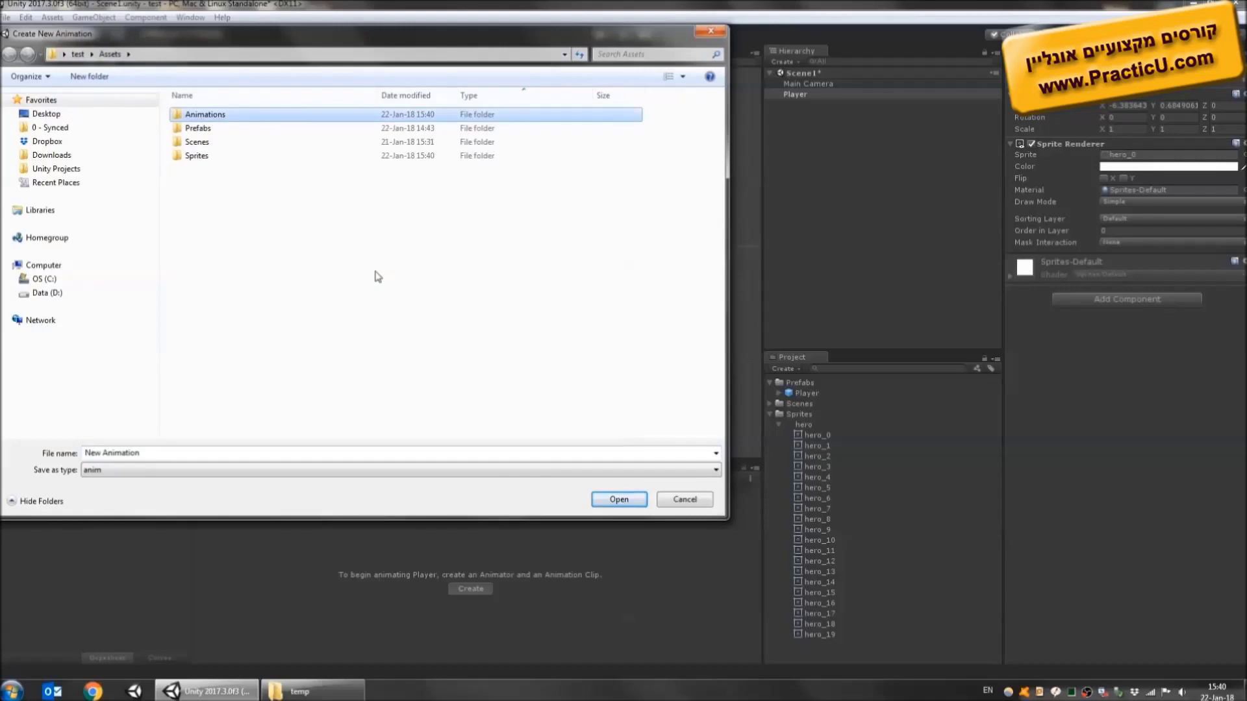
pyautogui.doubleClick(185, 115)
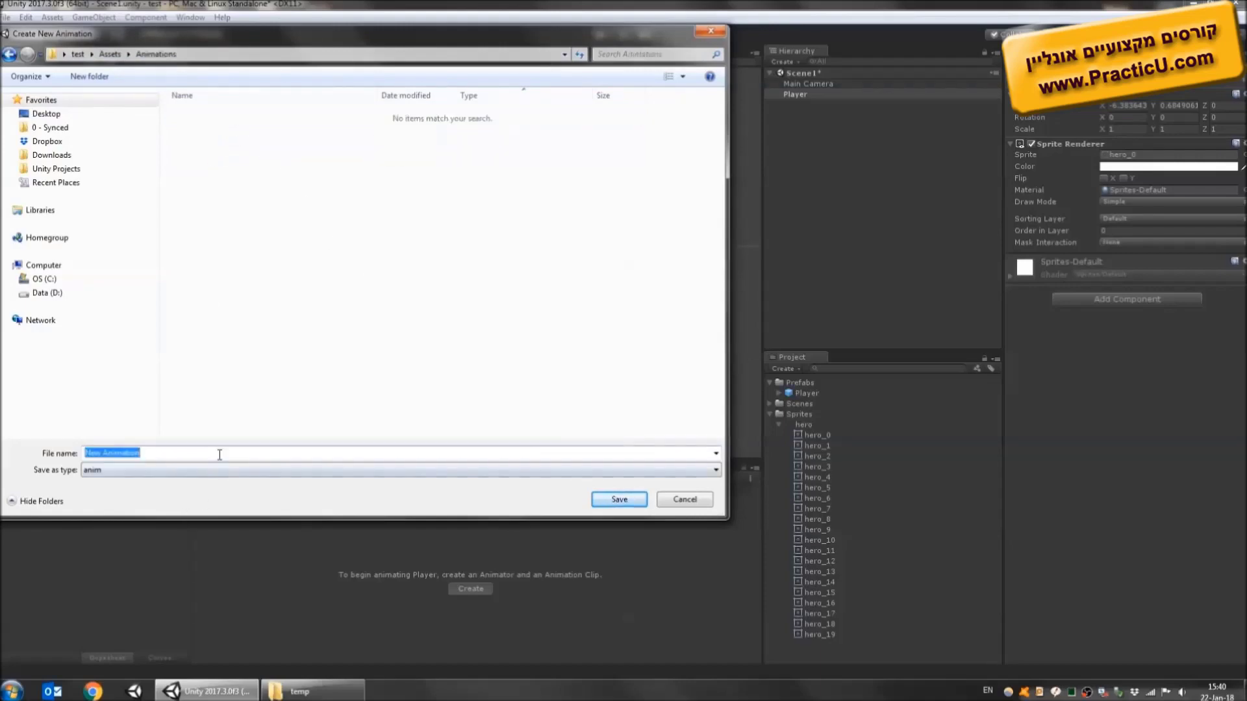
pyautogui.write('Idle')
pyautogui.press('Return')
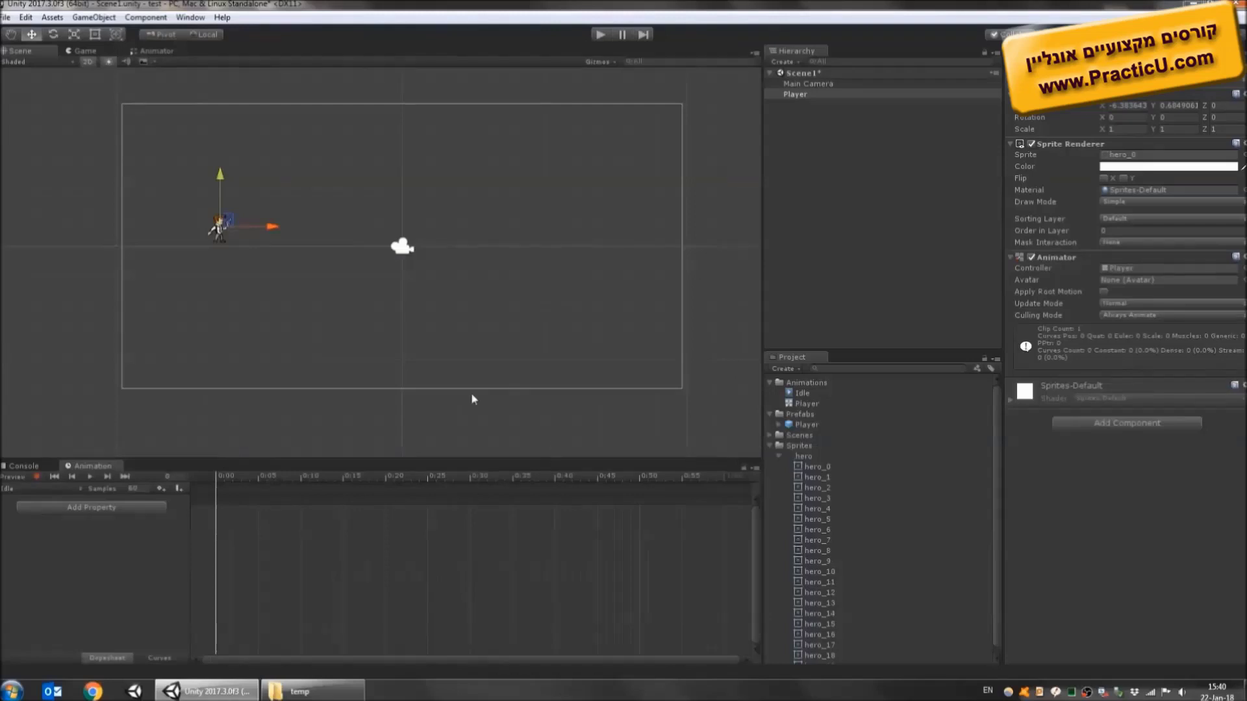
# Preview the first hero sprites and add hero_0 through hero_7 as consecutive keyframes from the start of the Idle clip.
pyautogui.click(815, 467)
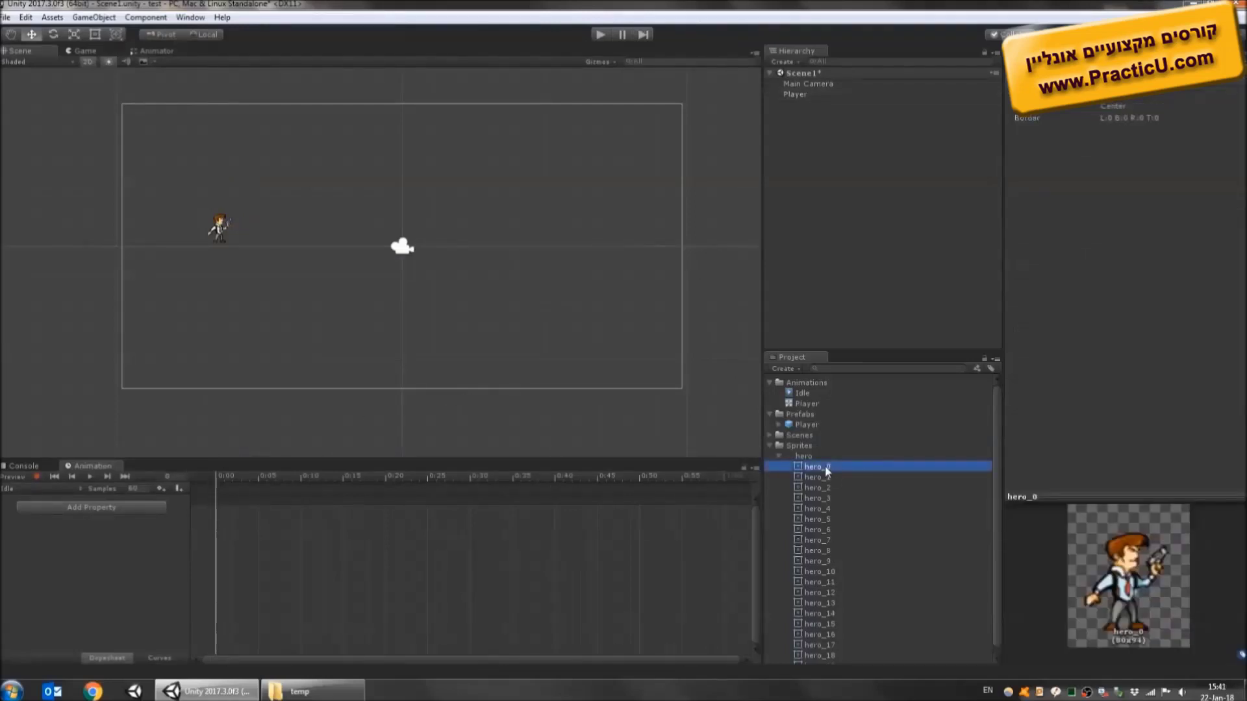
pyautogui.press('Down')
pyautogui.press('Down')
pyautogui.press('Down')
pyautogui.press('Down')
pyautogui.press('Down')
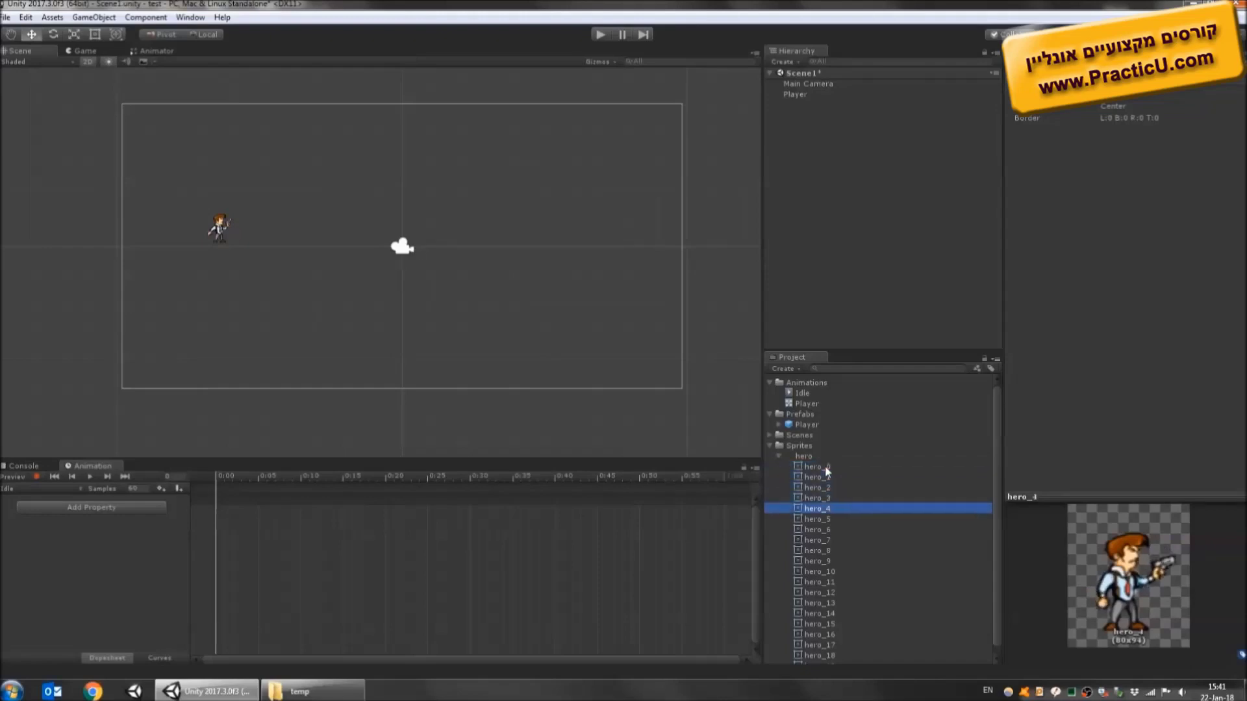
pyautogui.press('Down')
pyautogui.press('Down')
pyautogui.press('Down')
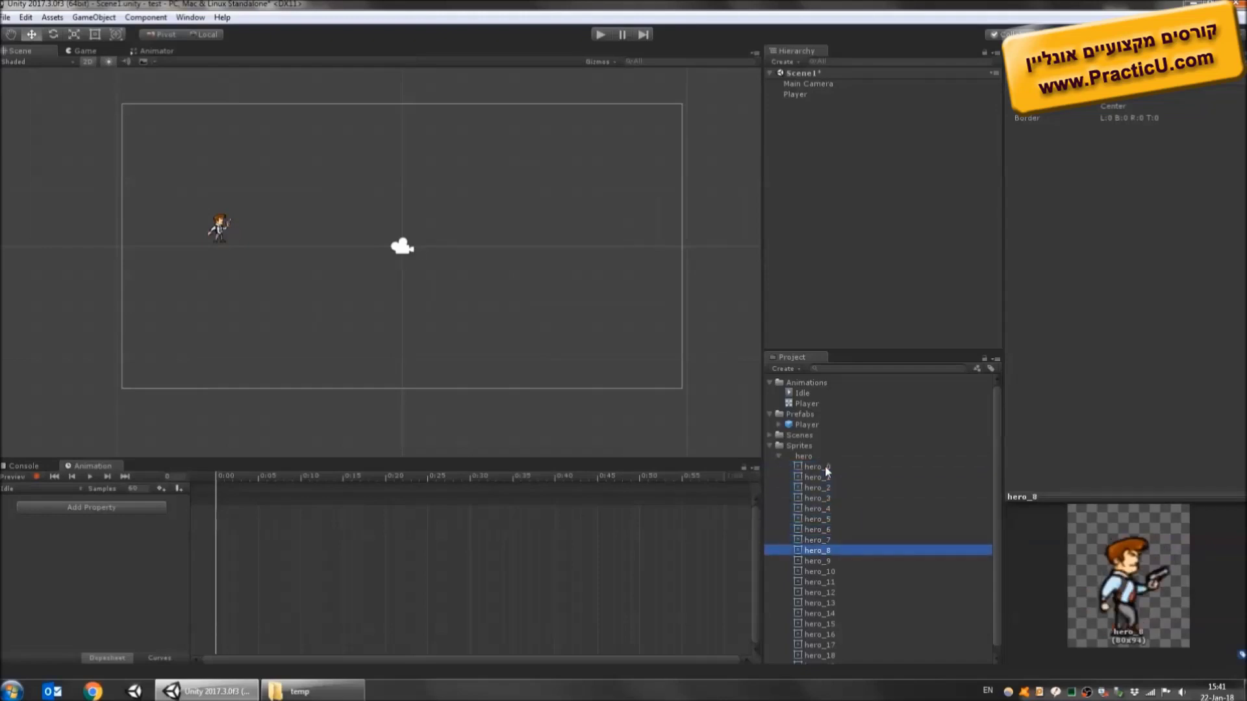
pyautogui.press('Up')
pyautogui.keyDown('shift'); pyautogui.click(825, 467); pyautogui.keyUp('shift')
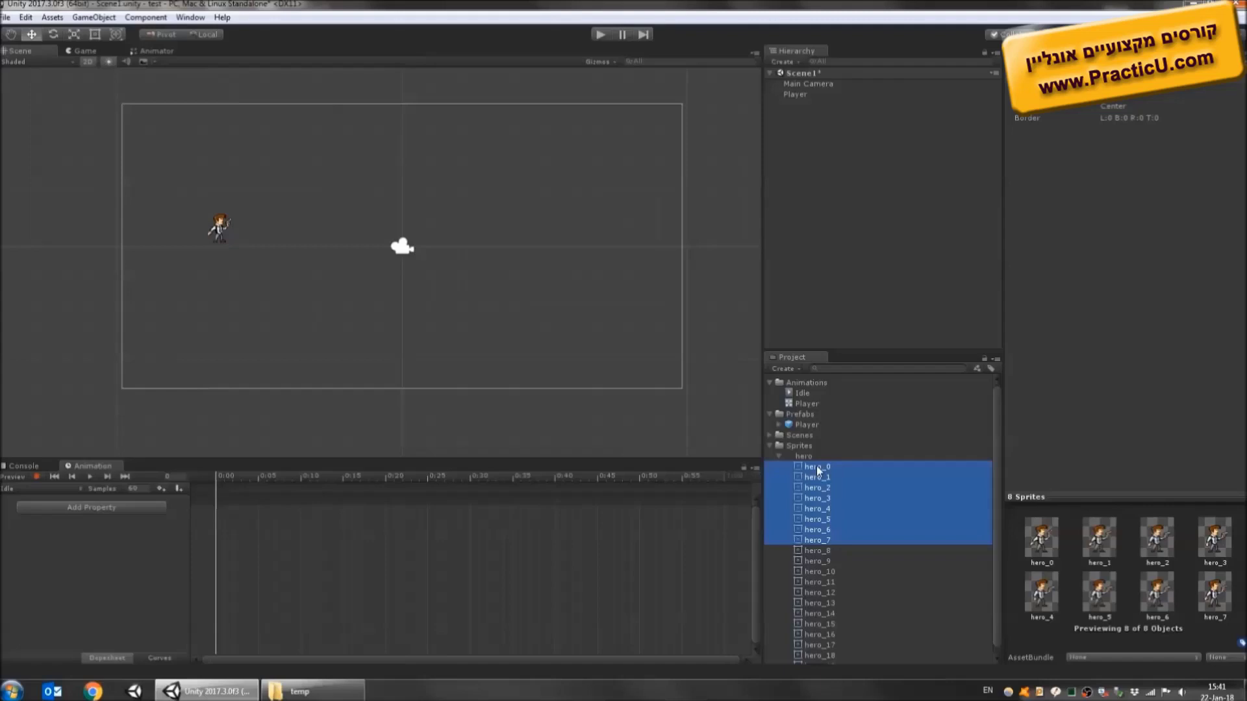
pyautogui.moveTo(817, 467); pyautogui.dragTo(465, 563)
pyautogui.moveTo(260, 524)
pyautogui.mouseDown()
pyautogui.moveTo(300, 524)
pyautogui.moveTo(261, 520)
pyautogui.mouseUp()
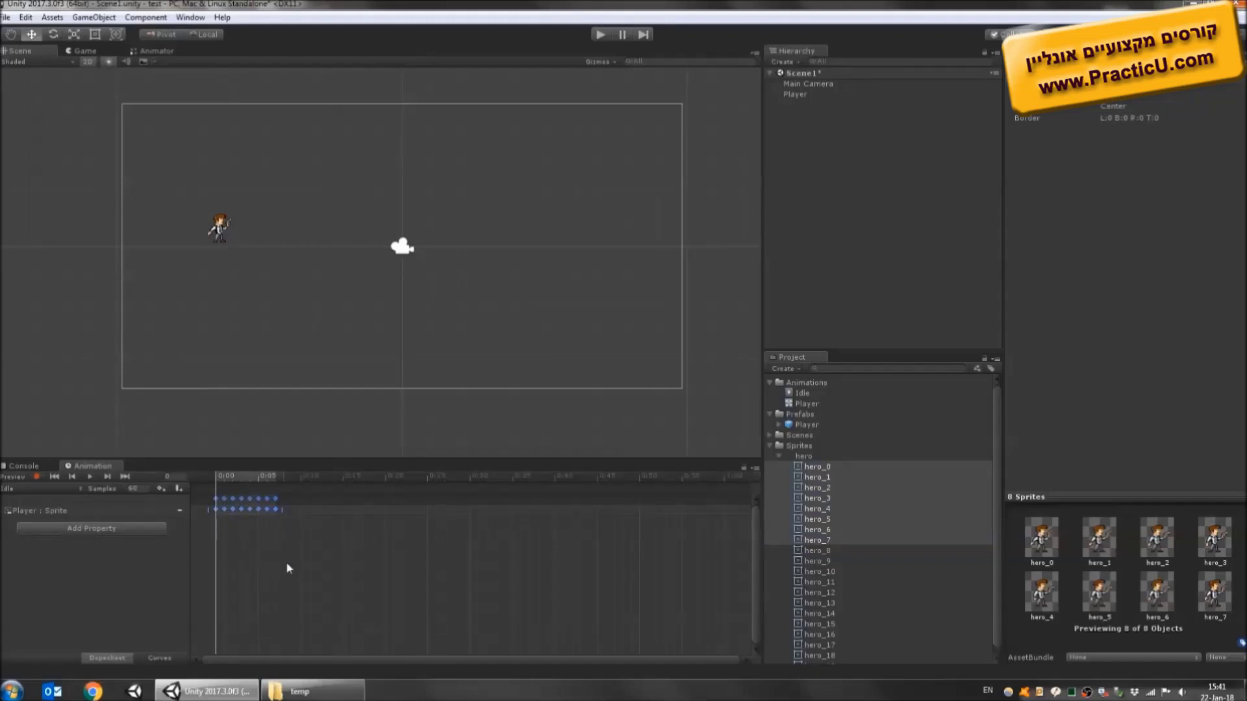
# Look at the Idle clip's curves view and return to the dopesheet.
pyautogui.click(162, 658)
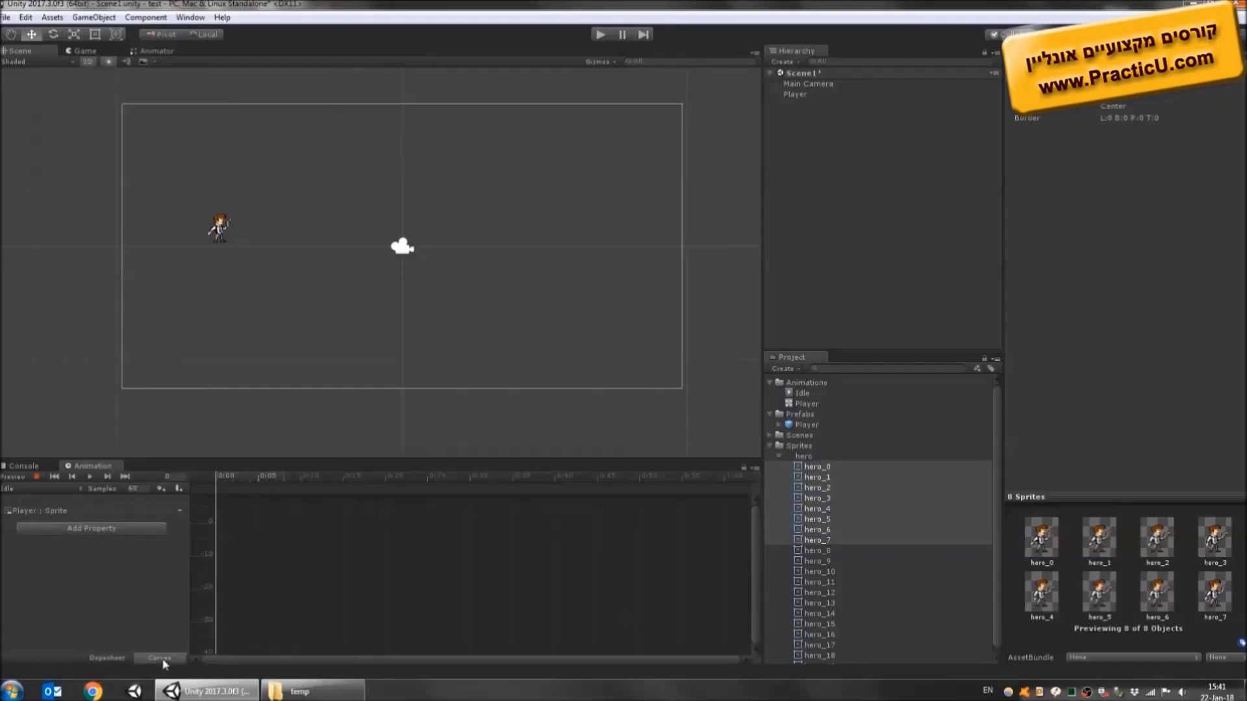
pyautogui.click(111, 658)
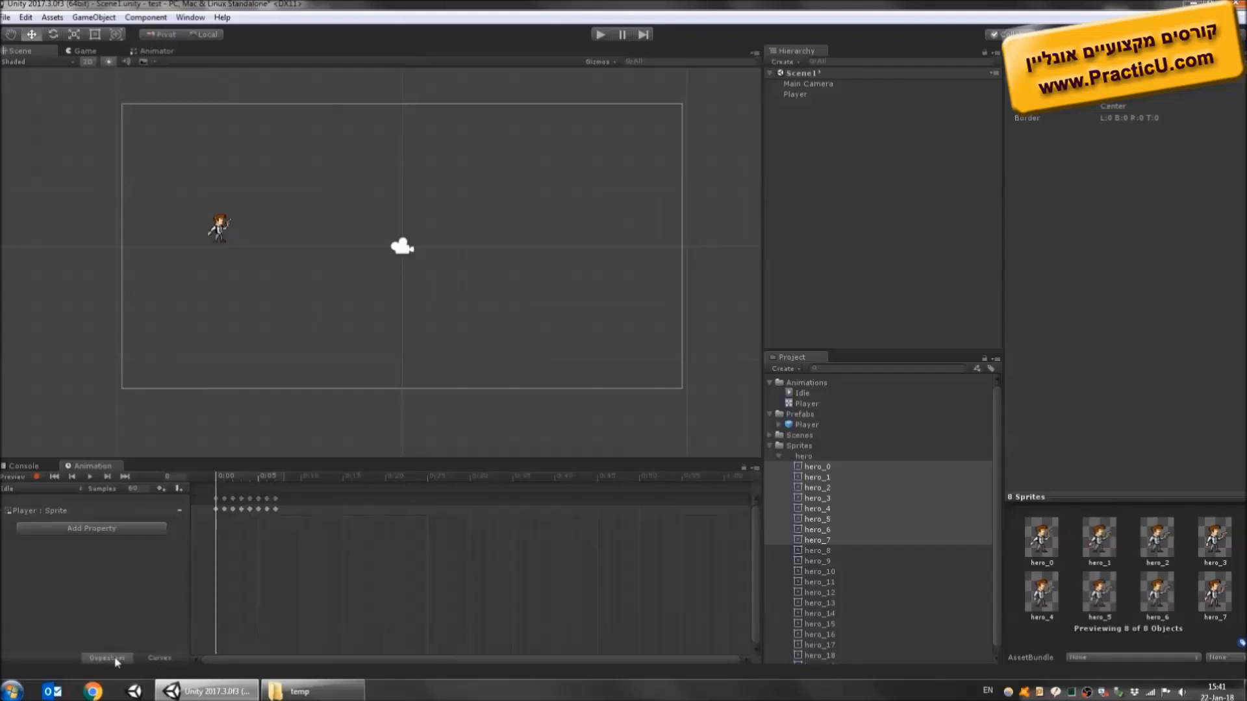
pyautogui.click(3, 512)
pyautogui.click(4, 512)
pyautogui.click(3, 512)
pyautogui.click(3, 513)
# Frame the Player in the Scene view and play the Idle animation to check its speed, then stop it.
pyautogui.moveTo(266, 170); pyautogui.dragTo(385, 255, button='middle')
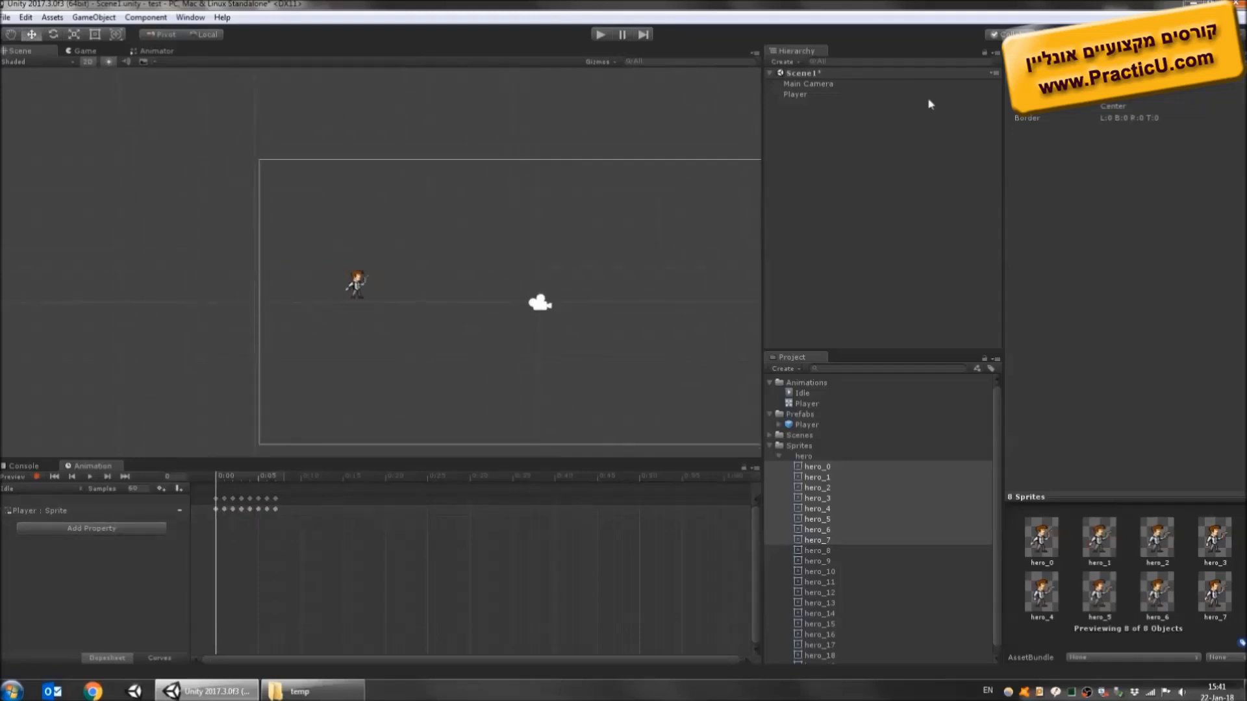
pyautogui.doubleClick(800, 95)
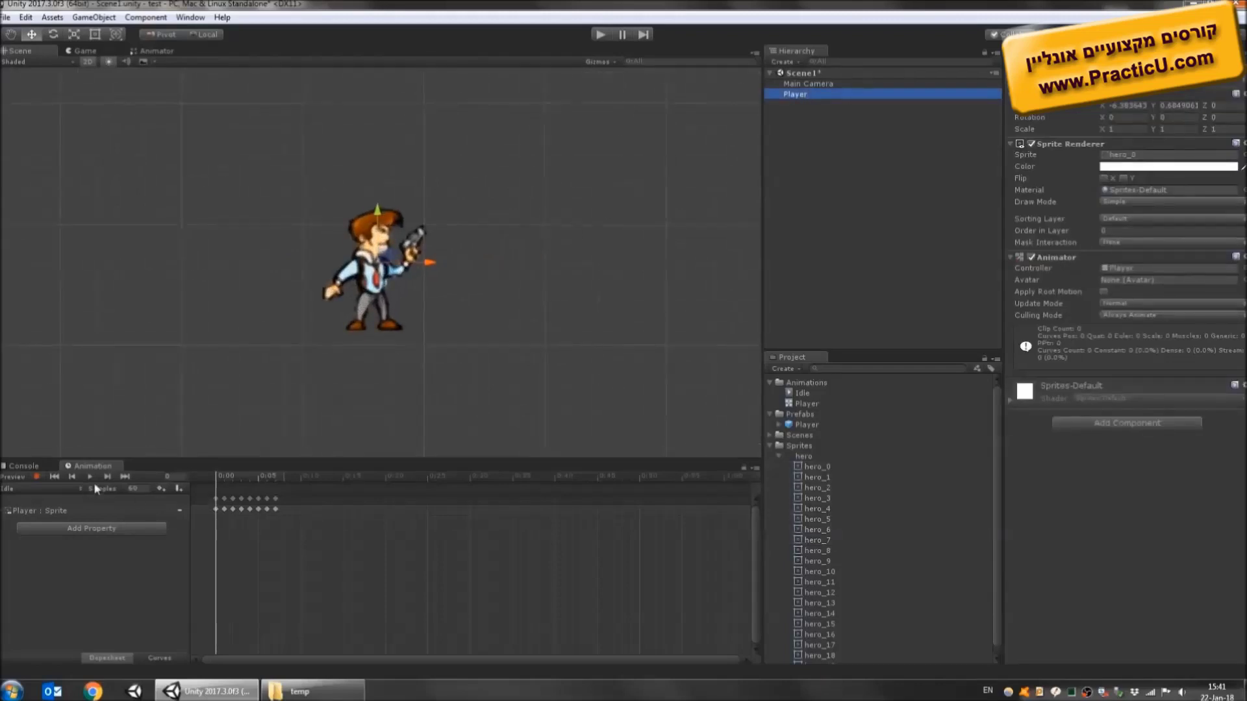
pyautogui.click(144, 488)
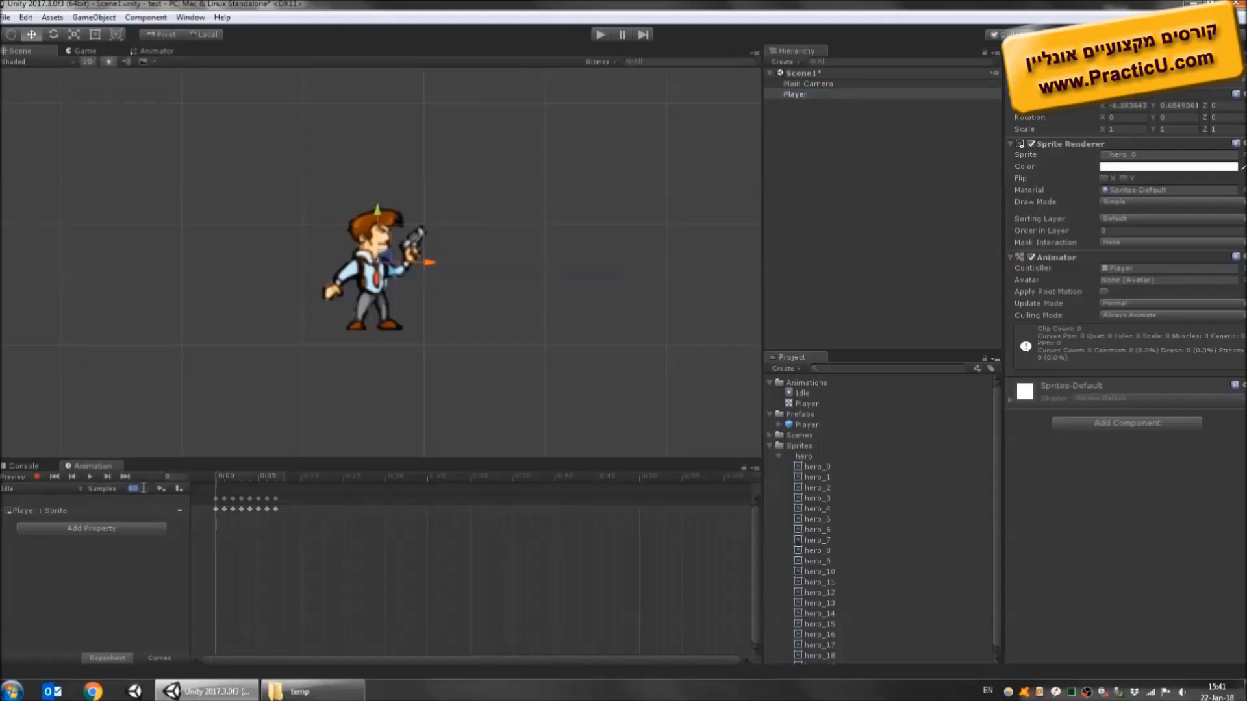
pyautogui.click(91, 477)
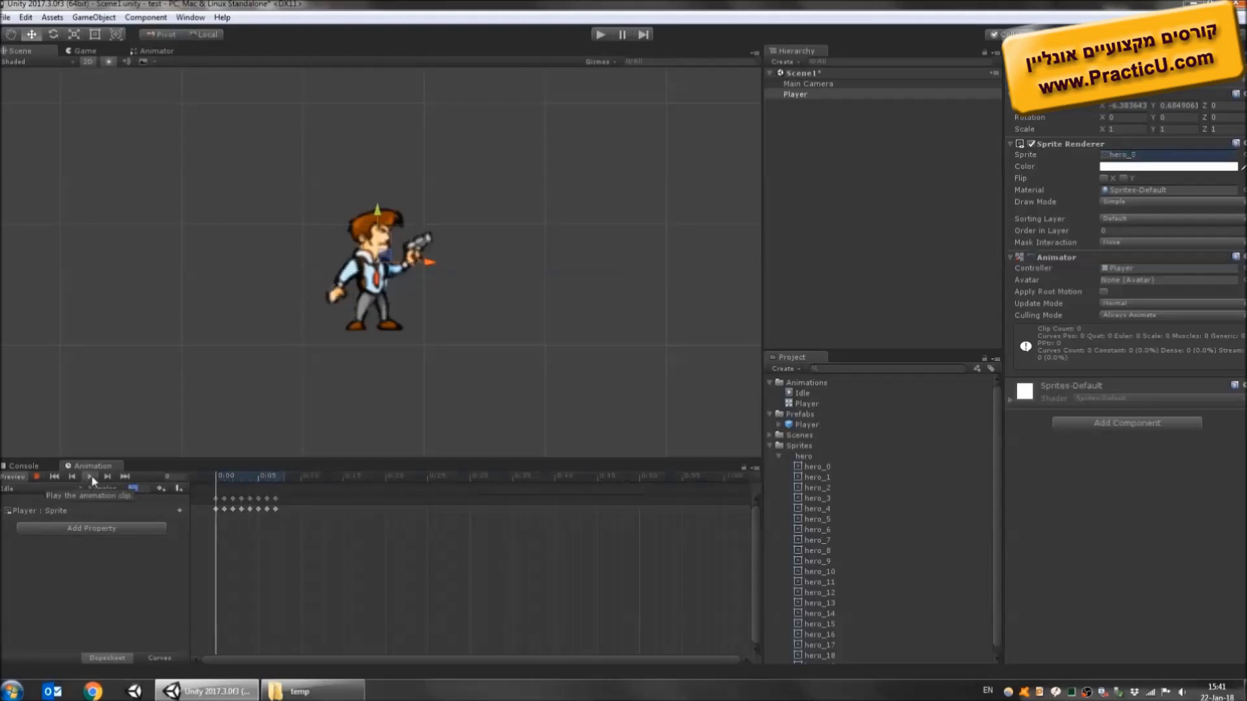
pyautogui.click(91, 477)
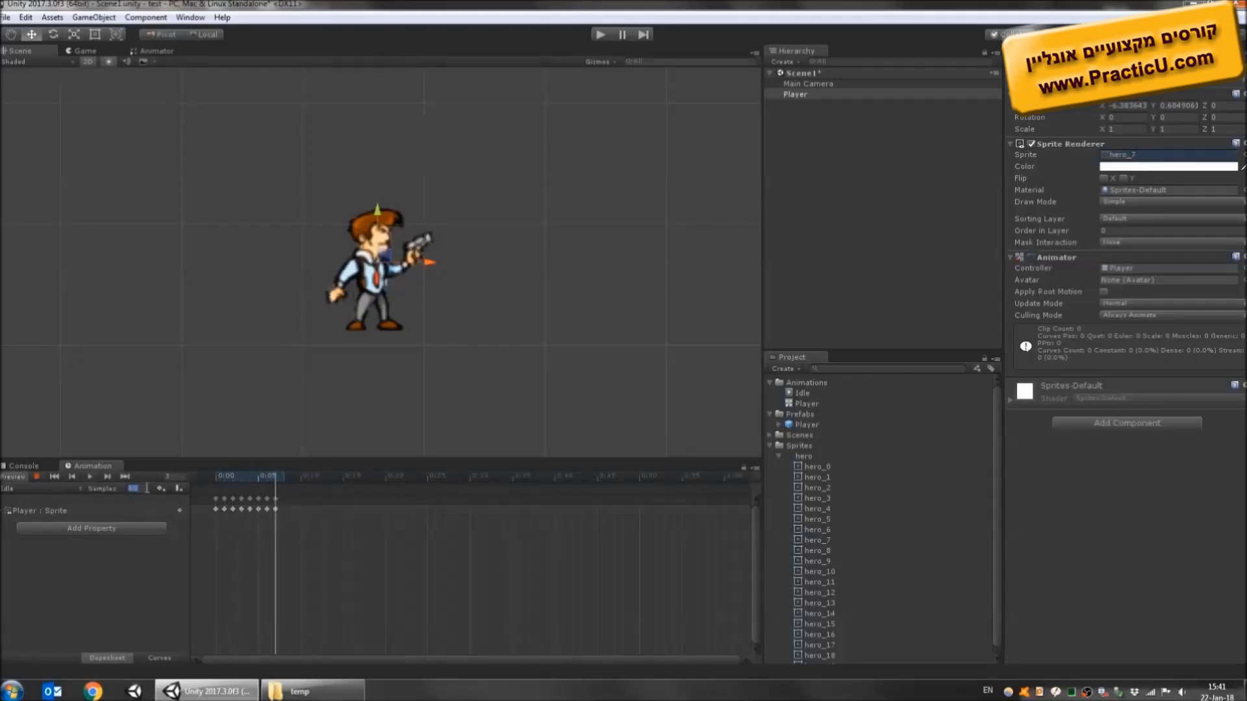
# Set the Idle clip's Samples to 12, replay the animation and step forward through its frames.
pyautogui.write('12')
pyautogui.press('Return')
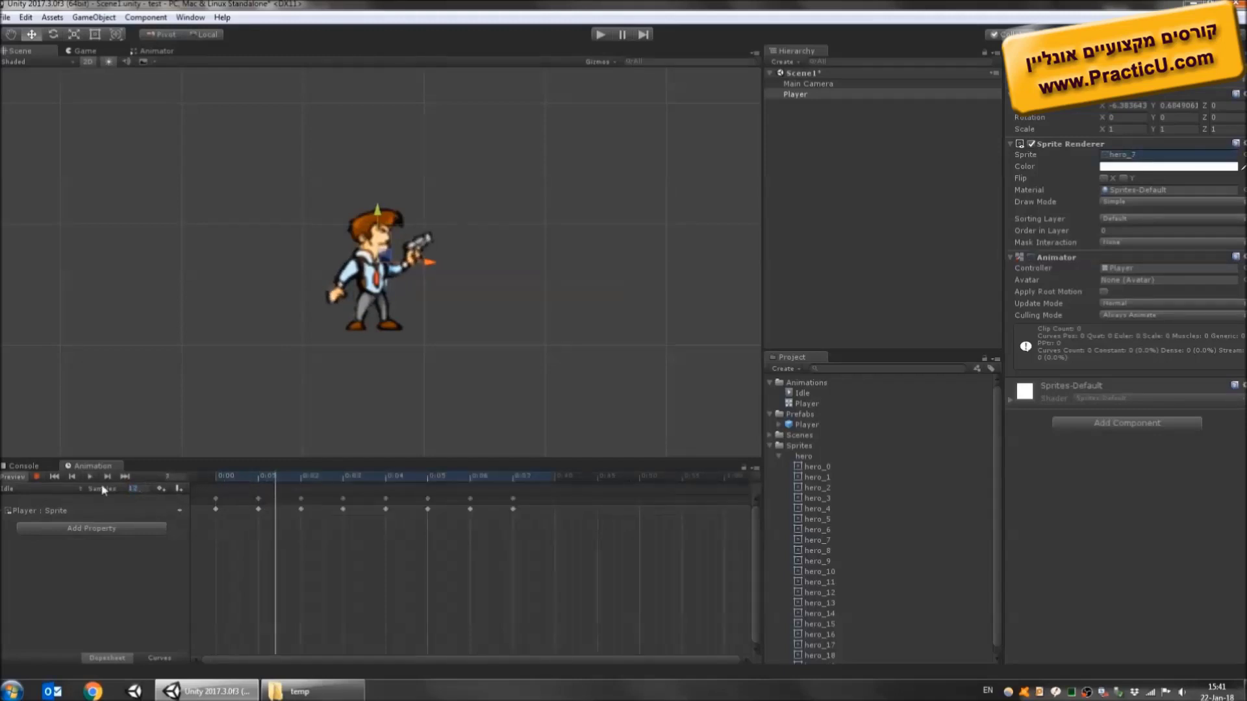
pyautogui.click(91, 477)
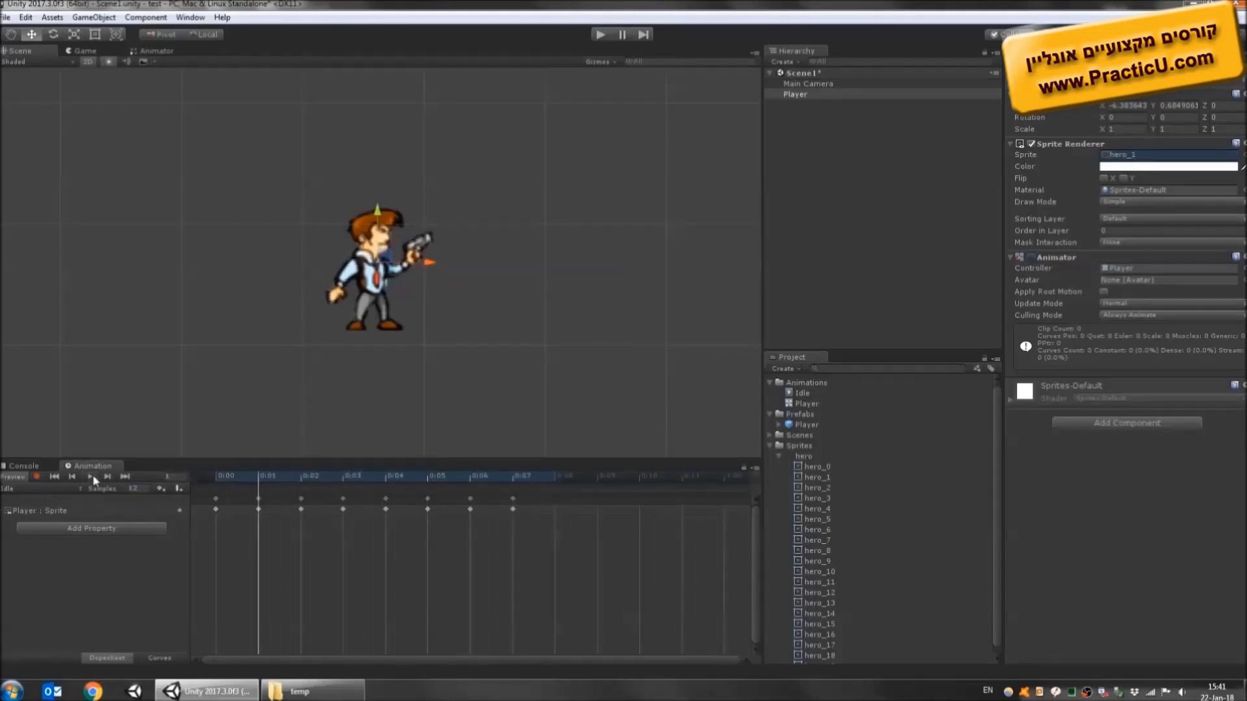
pyautogui.click(93, 481)
pyautogui.click(107, 477)
pyautogui.click(107, 477)
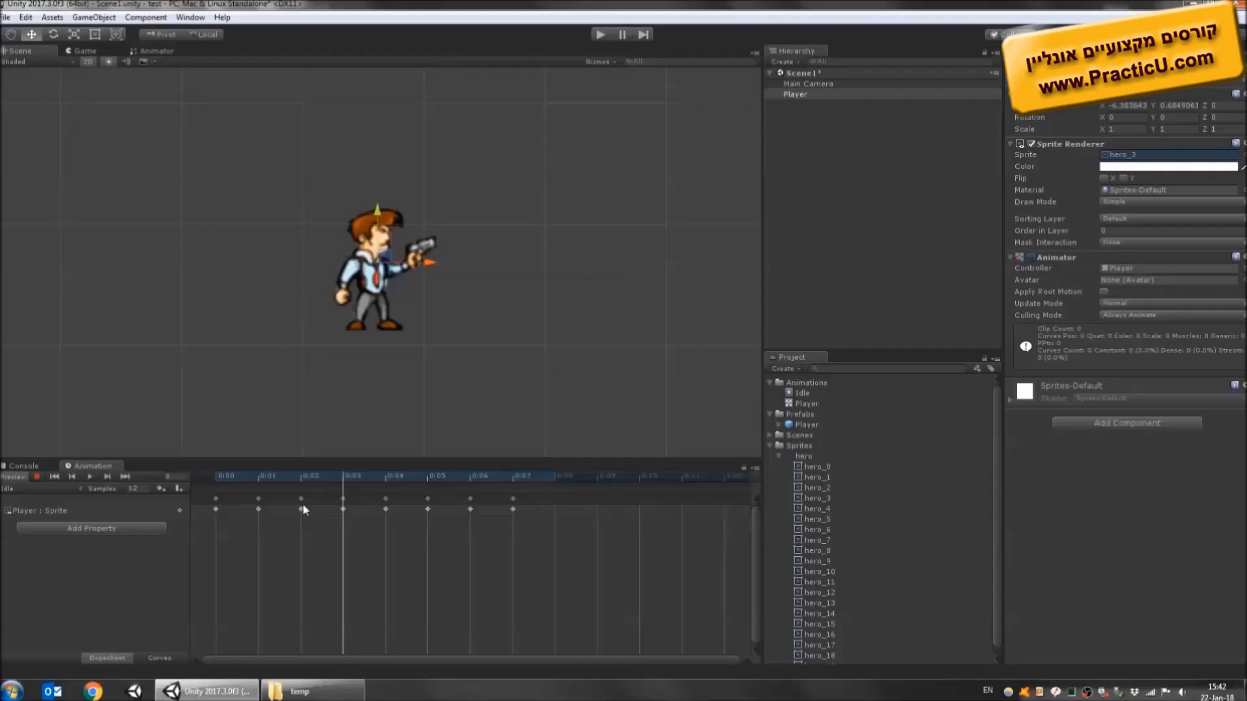
# Examine which Transform and Sprite Renderer properties of the Player can be added to the Idle clip.
pyautogui.click(84, 528)
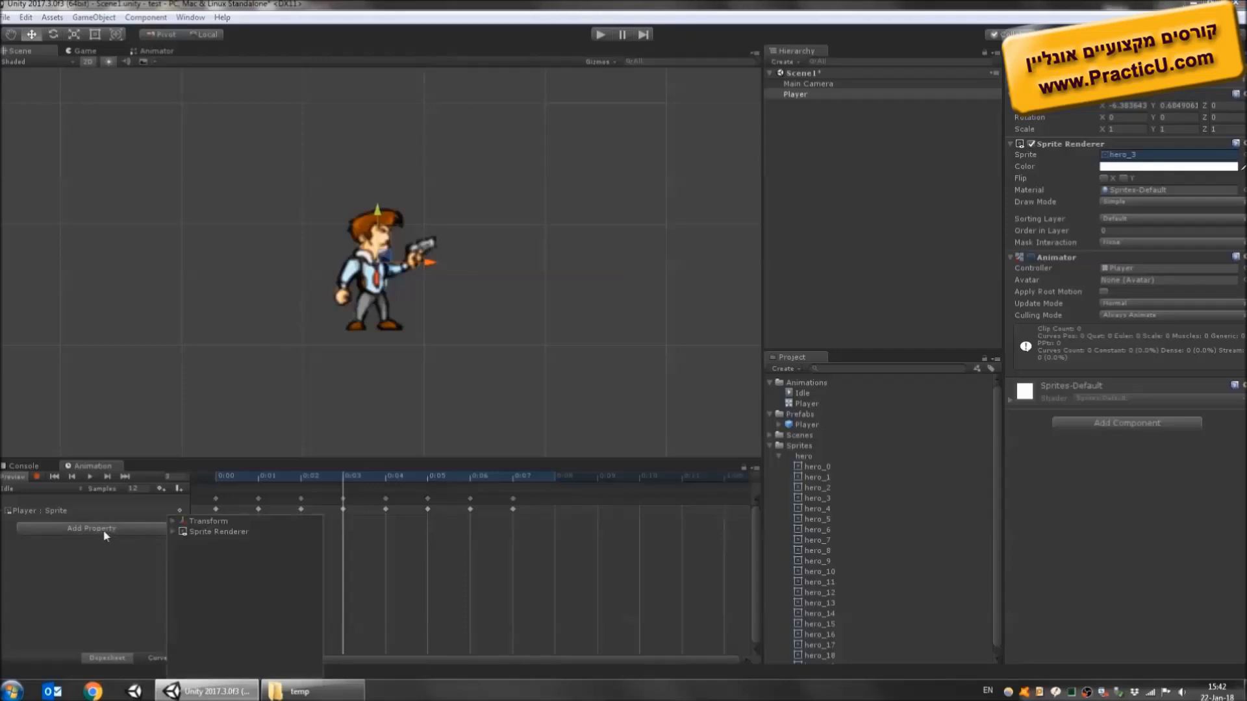
pyautogui.click(173, 522)
pyautogui.click(171, 563)
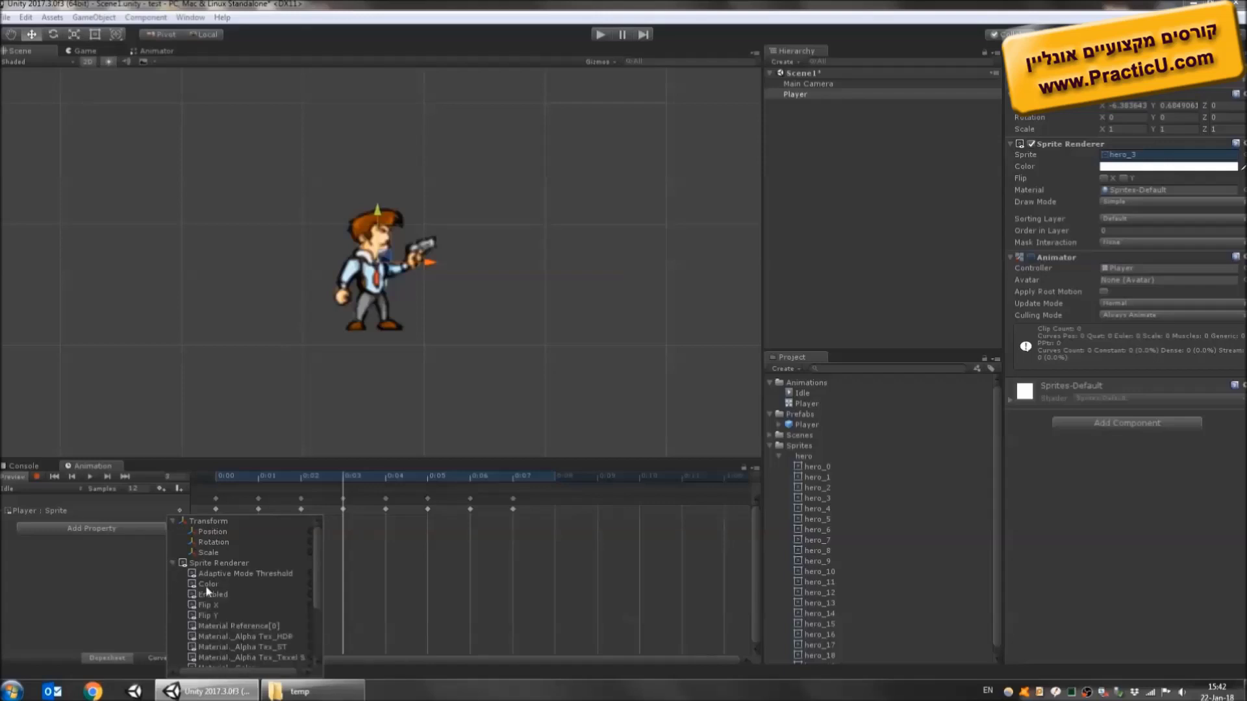
pyautogui.click(172, 564)
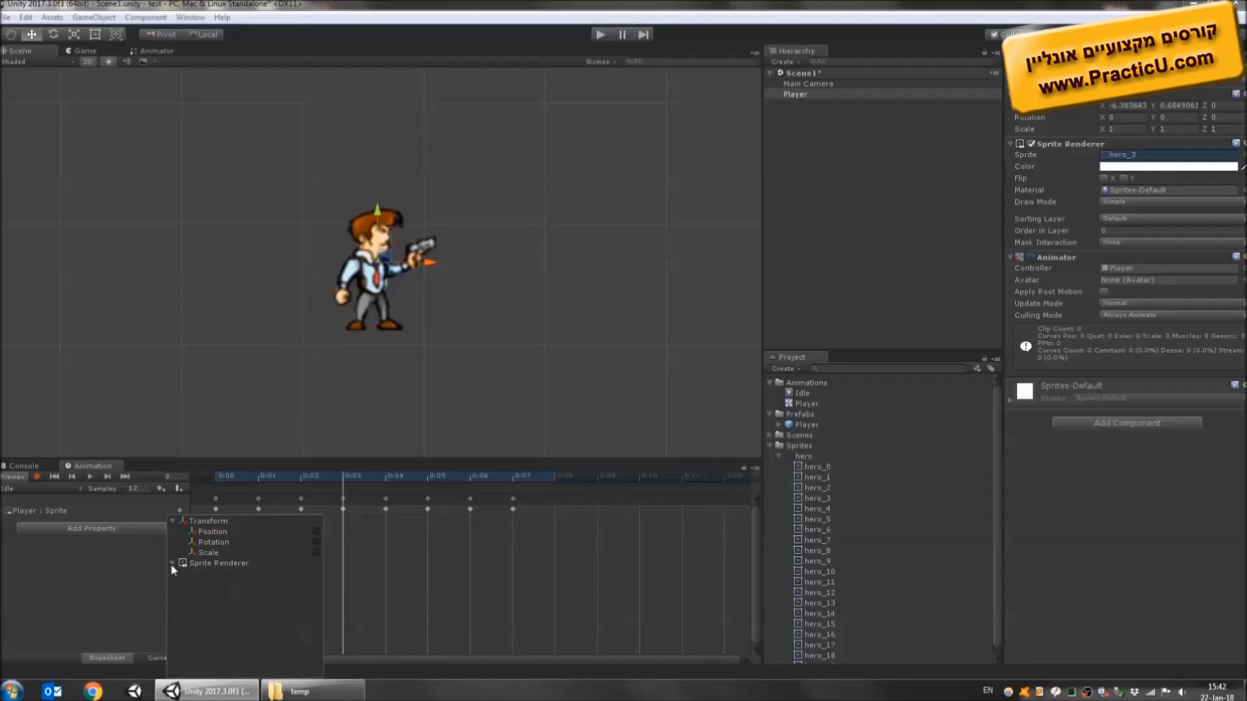
pyautogui.click(173, 521)
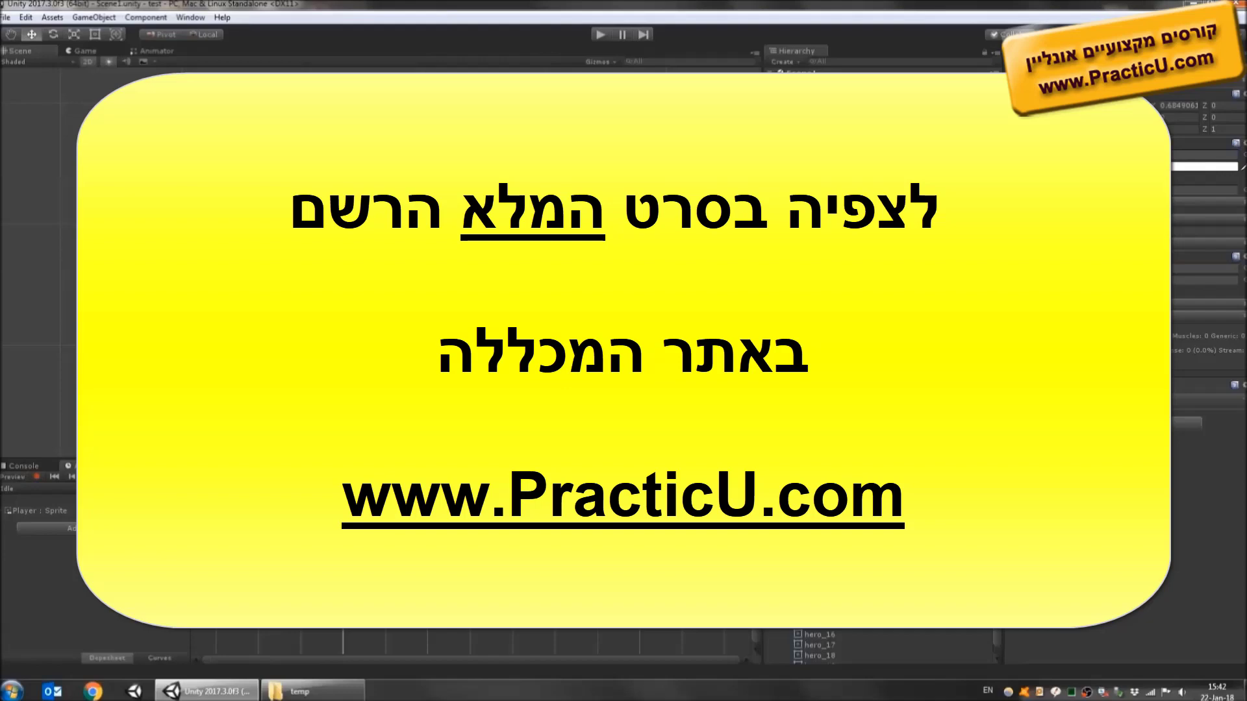
# Go back one keyframe in the Idle clip and play the animation preview.
pyautogui.click(71, 478)
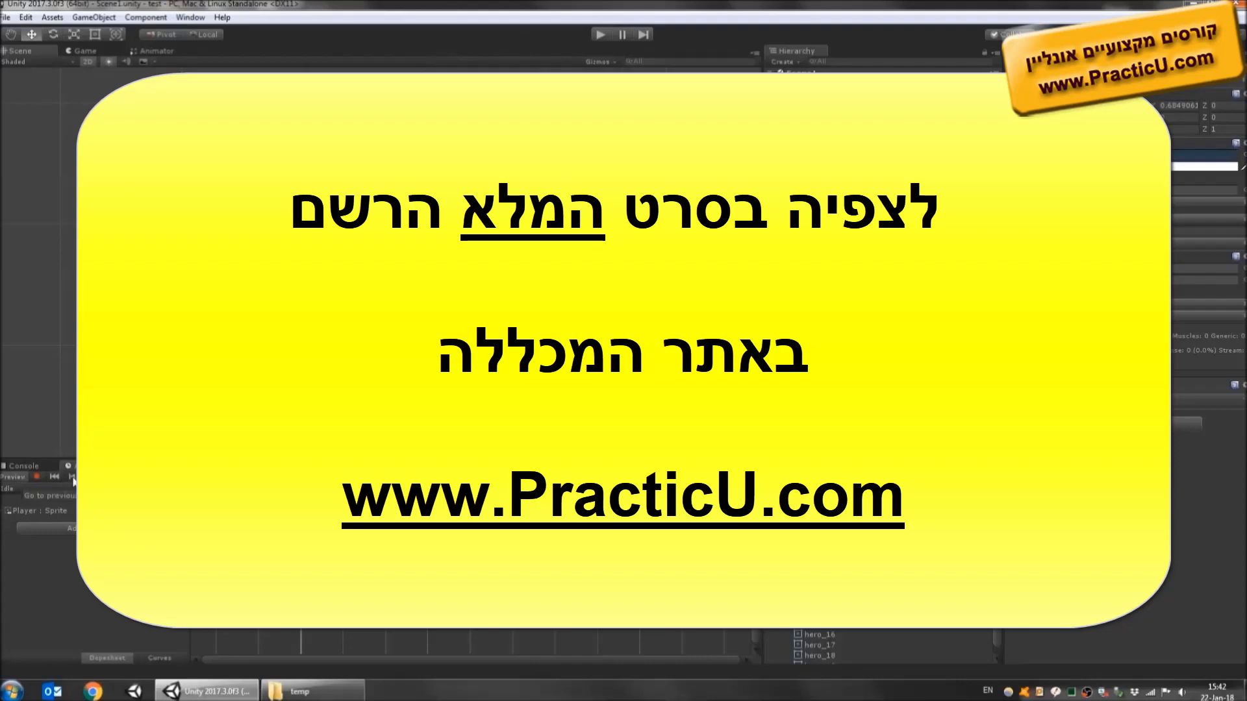
pyautogui.click(88, 477)
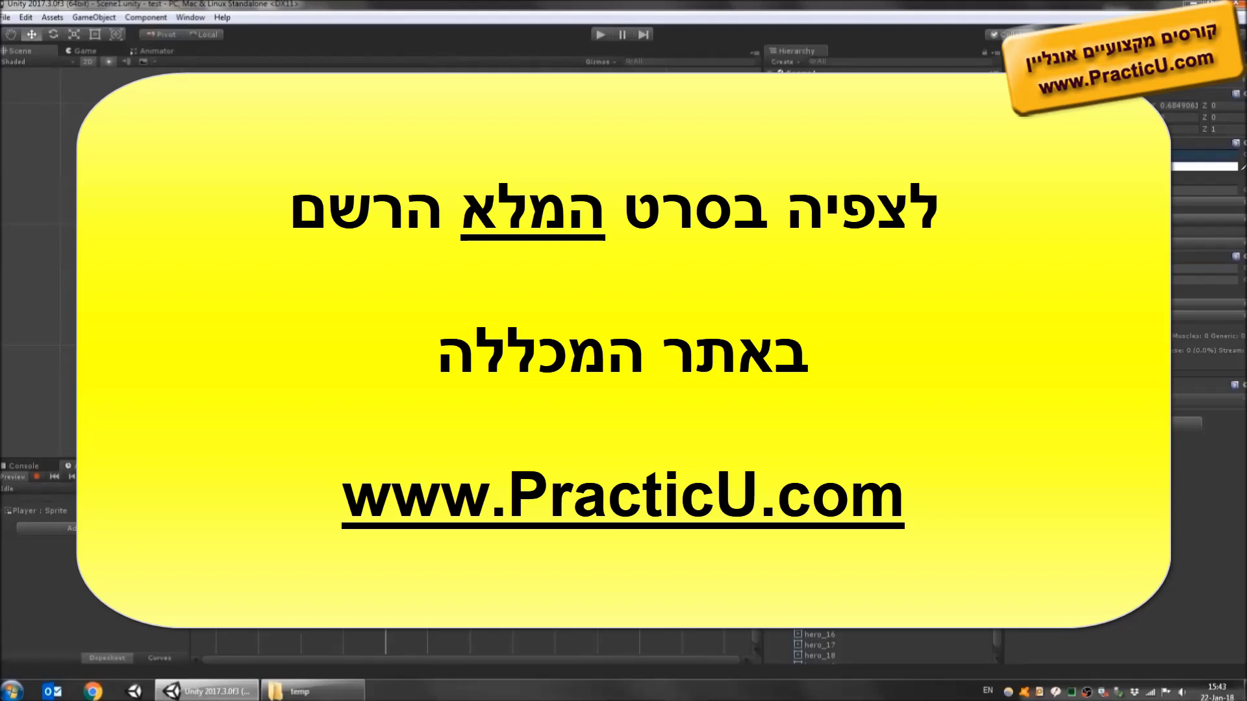